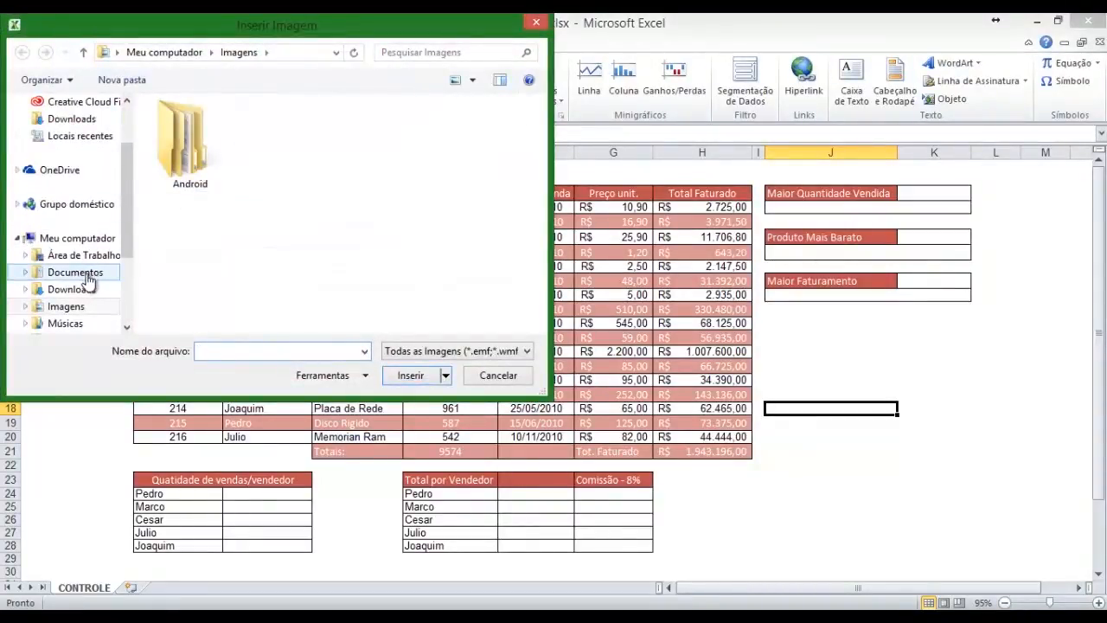
- Insert Vendas.jpeg into the sheet from the OneDrive Documentos folder 3 - Curso de Excel 2010
{"action": "left_click", "coordinate": [88, 277]}
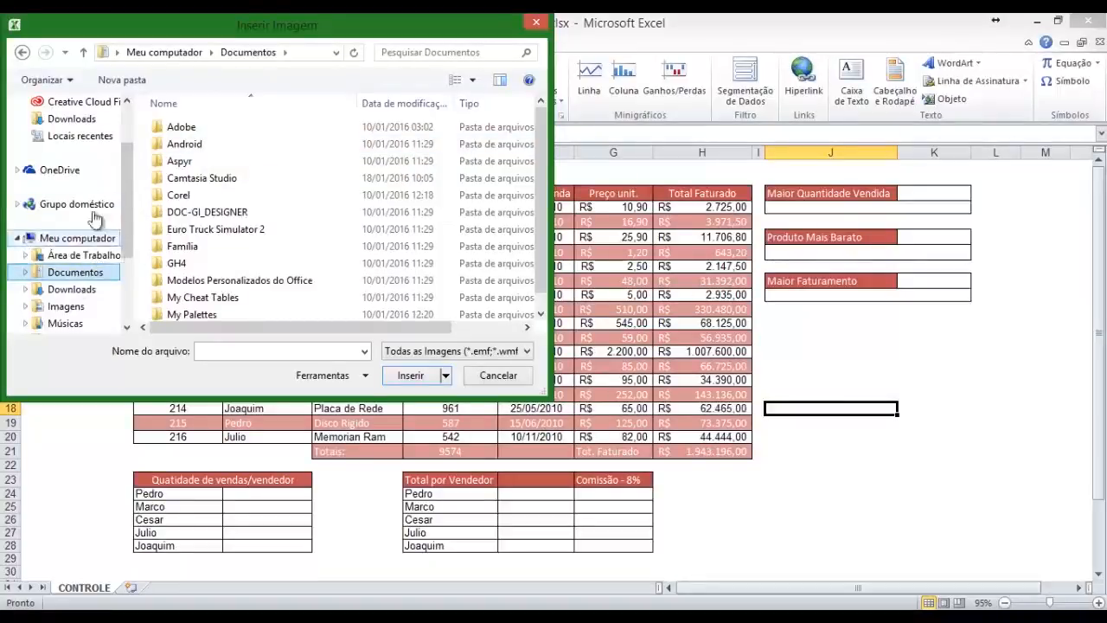
{"action": "left_click", "coordinate": [80, 170]}
{"action": "double_click", "coordinate": [221, 130]}
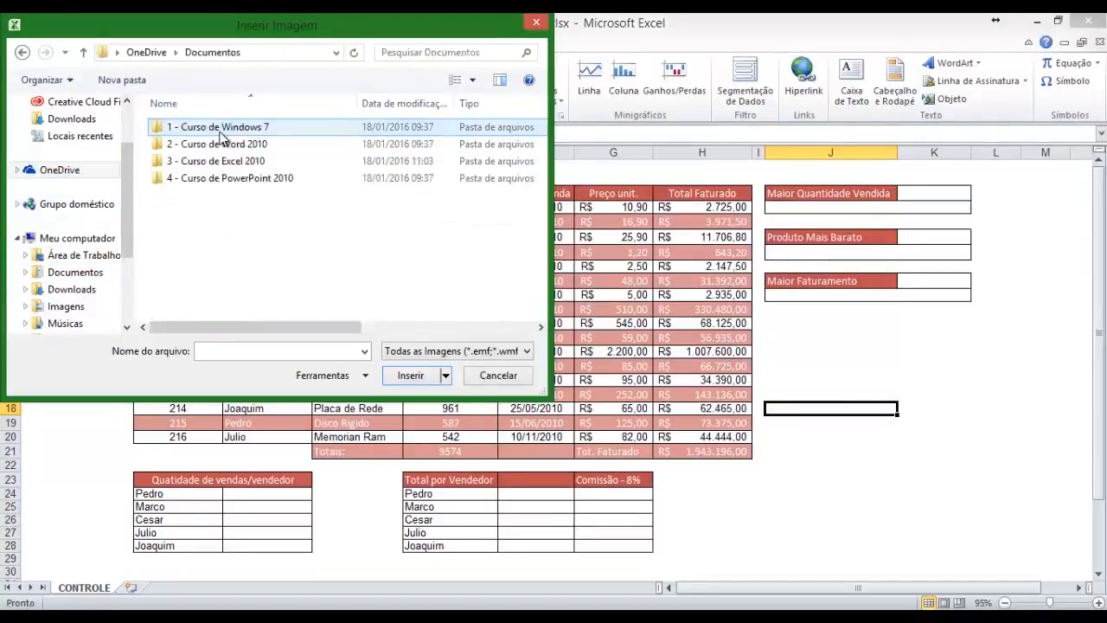
{"action": "double_click", "coordinate": [252, 161]}
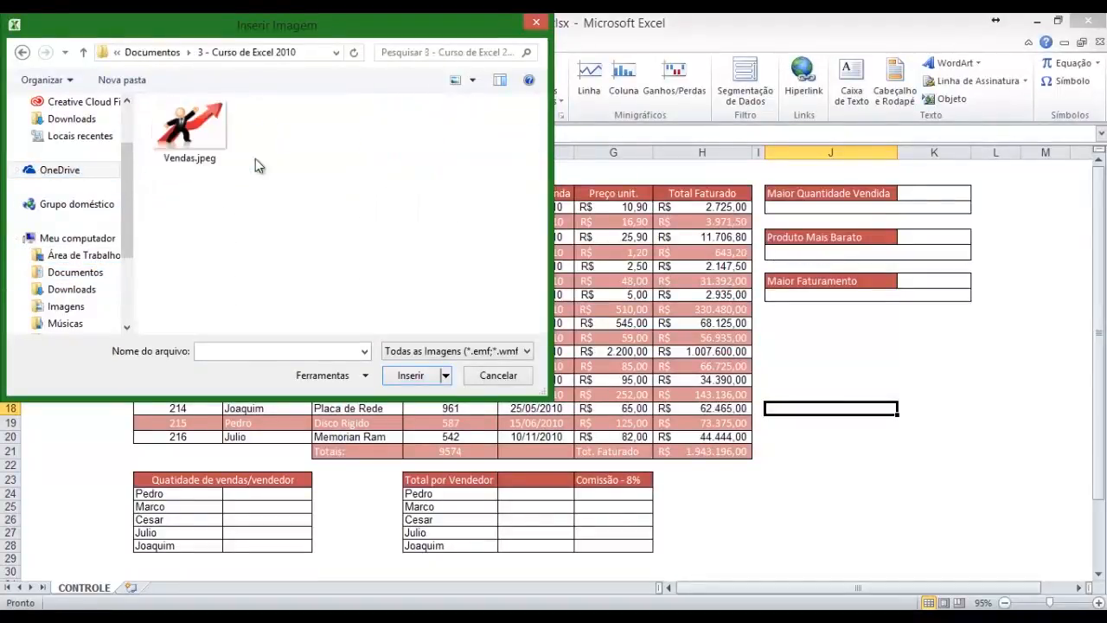
{"action": "left_click", "coordinate": [216, 134]}
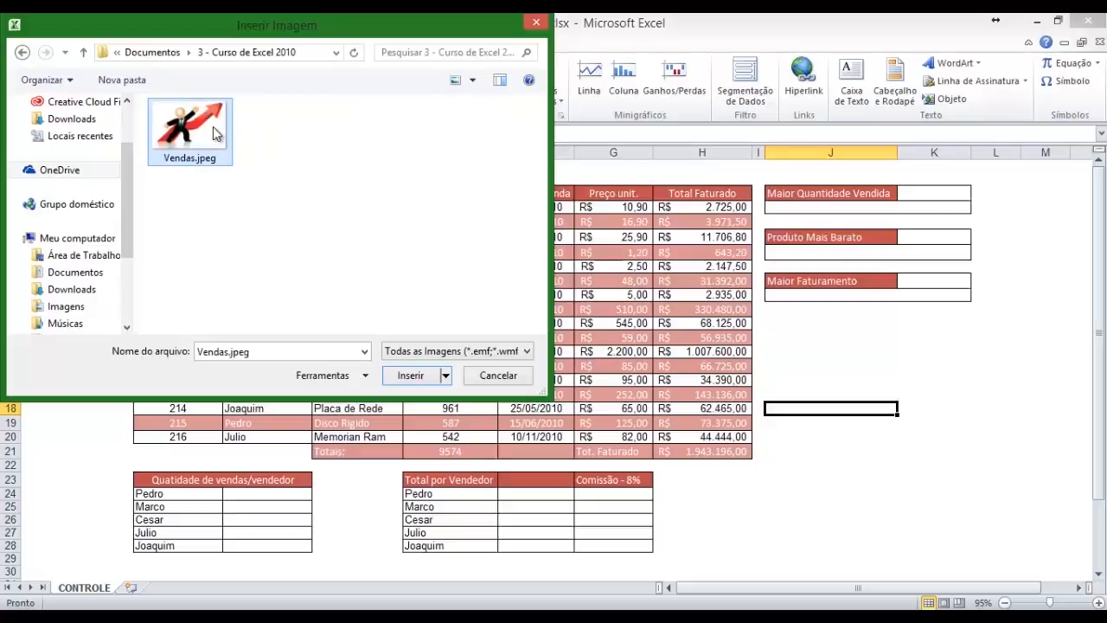
{"action": "left_click", "coordinate": [411, 377]}
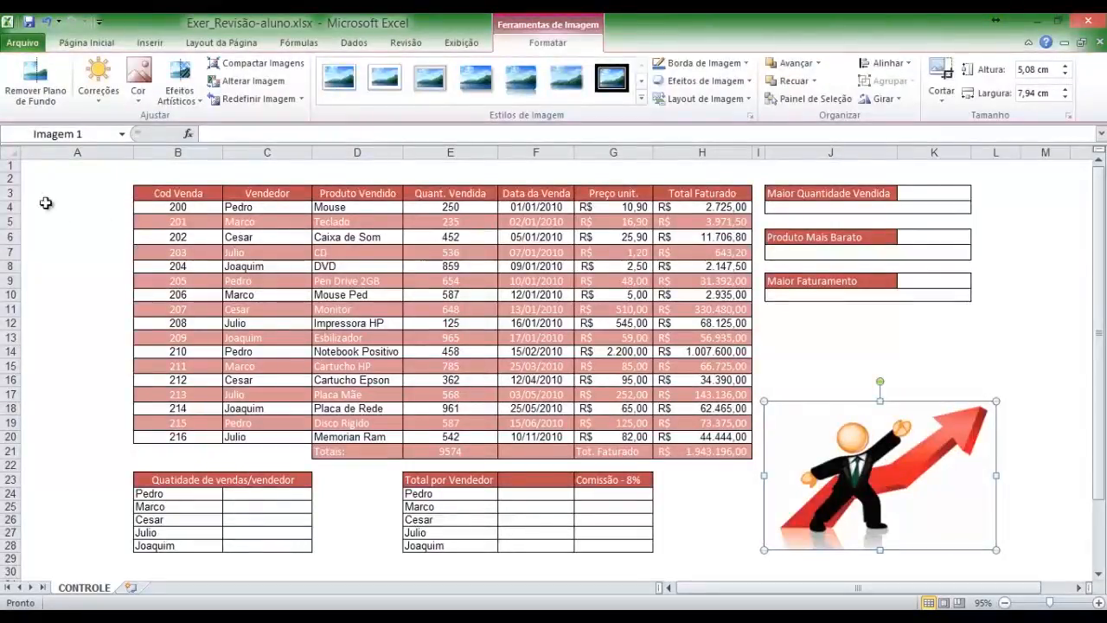
- Make row 2 much taller and place the picture over its start at B2, shrunk to about 2,51 by 3,93 cm
{"action": "left_click_drag", "start_coordinate": [14, 182], "coordinate": [15, 242]}
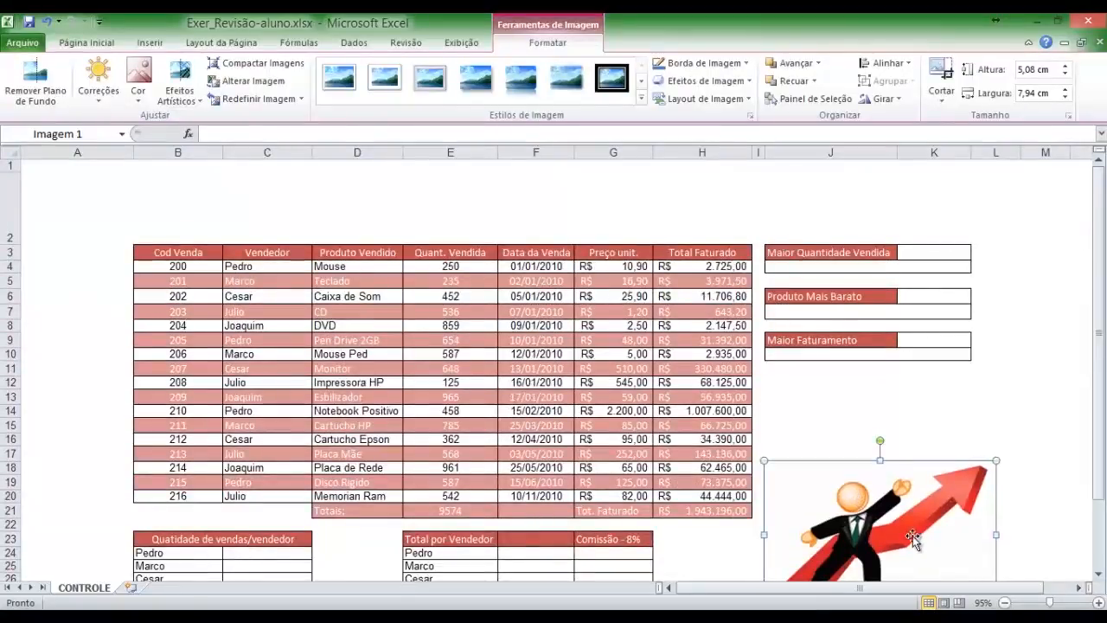
{"action": "left_click_drag", "start_coordinate": [913, 536], "coordinate": [282, 251]}
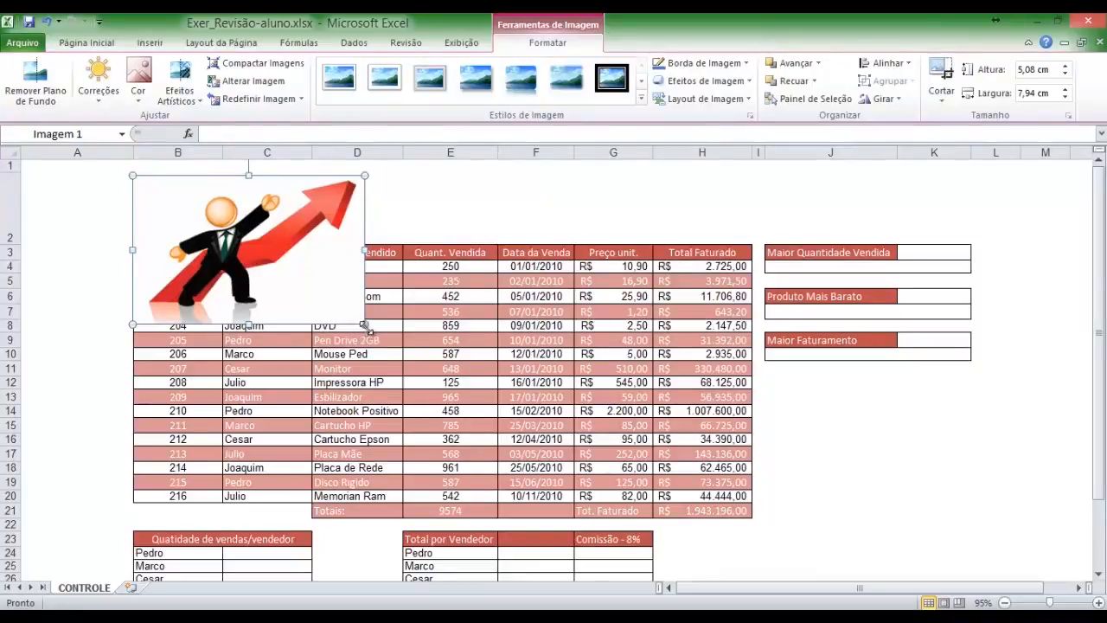
{"action": "left_click_drag", "start_coordinate": [365, 324], "coordinate": [216, 215]}
{"action": "left_click", "coordinate": [281, 227]}
{"action": "left_click", "coordinate": [216, 216]}
{"action": "left_click", "coordinate": [265, 220]}
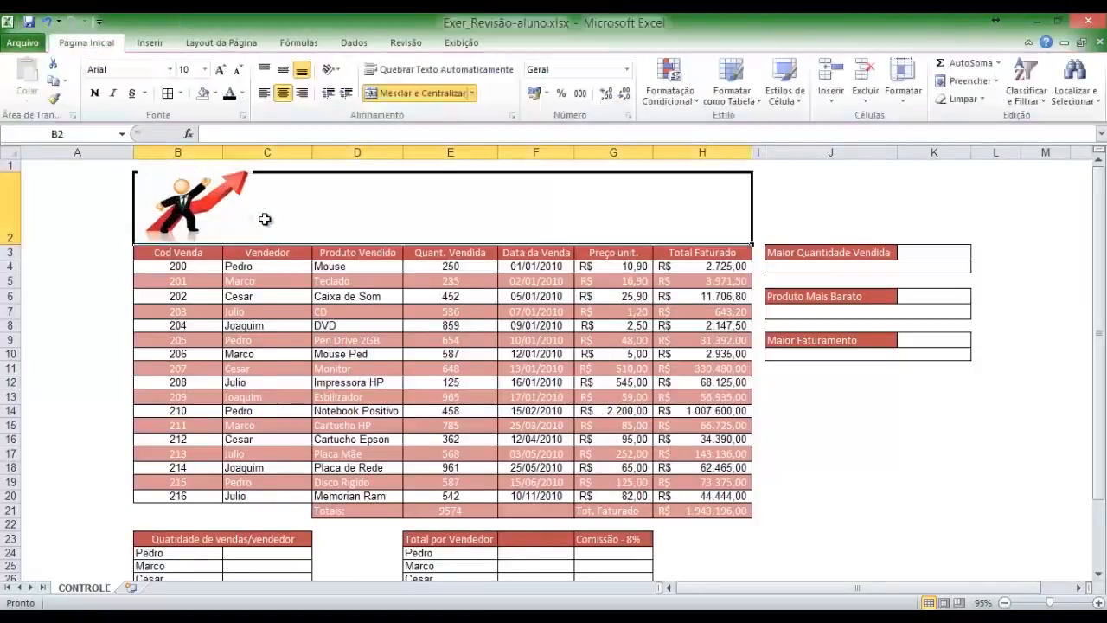
{"action": "left_click", "coordinate": [219, 213]}
{"action": "left_click", "coordinate": [298, 207]}
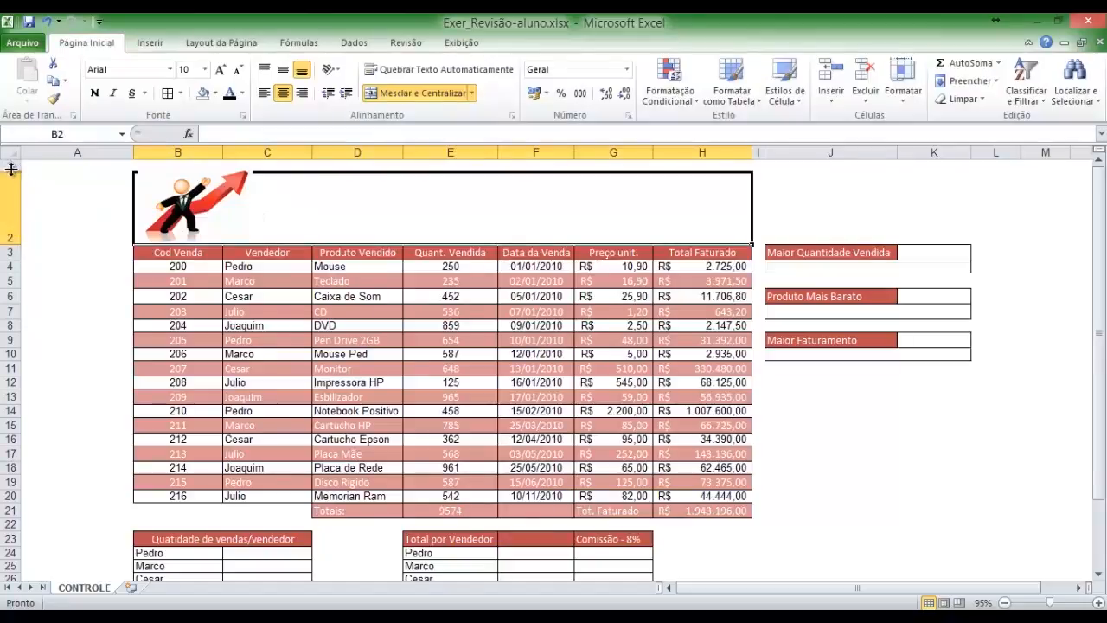
- Reduce row 1 to a thin strip, make row 2 slightly taller and nudge the picture to fit inside it
{"action": "left_click_drag", "start_coordinate": [16, 171], "coordinate": [14, 166]}
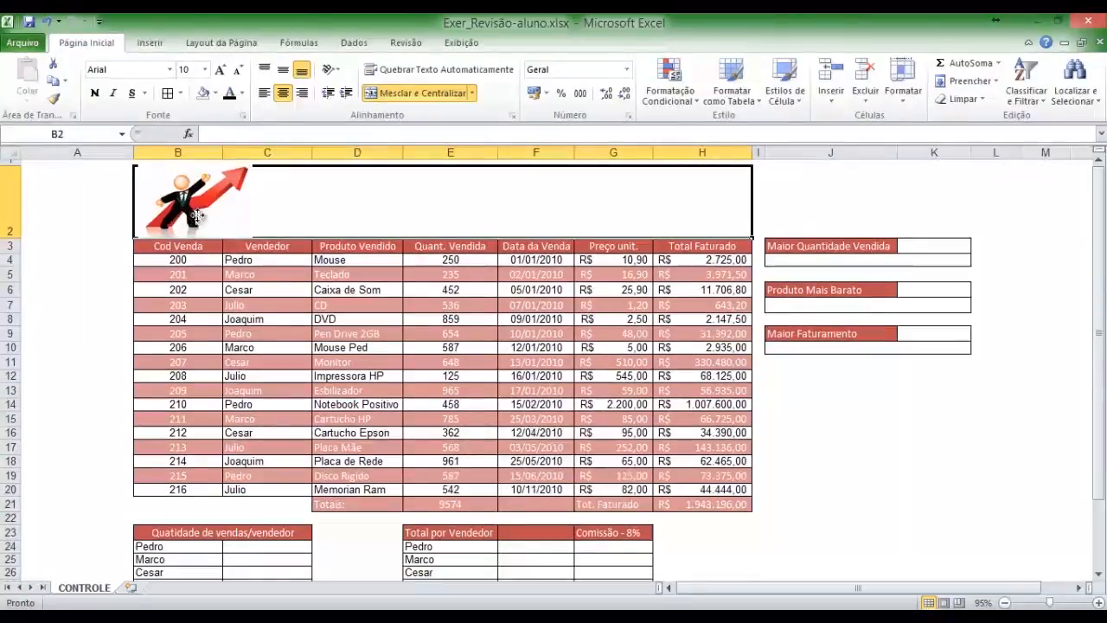
{"action": "left_click", "coordinate": [170, 218]}
{"action": "left_click_drag", "start_coordinate": [18, 235], "coordinate": [17, 242]}
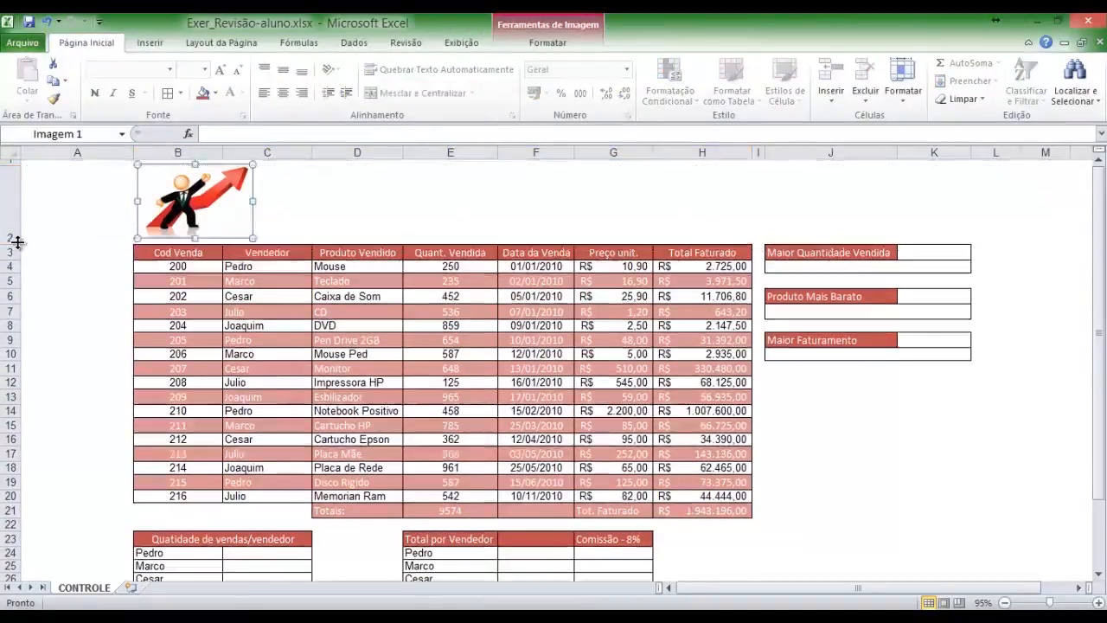
{"action": "left_click", "coordinate": [296, 220]}
{"action": "left_click_drag", "start_coordinate": [222, 212], "coordinate": [223, 217]}
{"action": "left_click", "coordinate": [296, 214]}
{"action": "left_click", "coordinate": [236, 210]}
{"action": "left_click", "coordinate": [280, 213]}
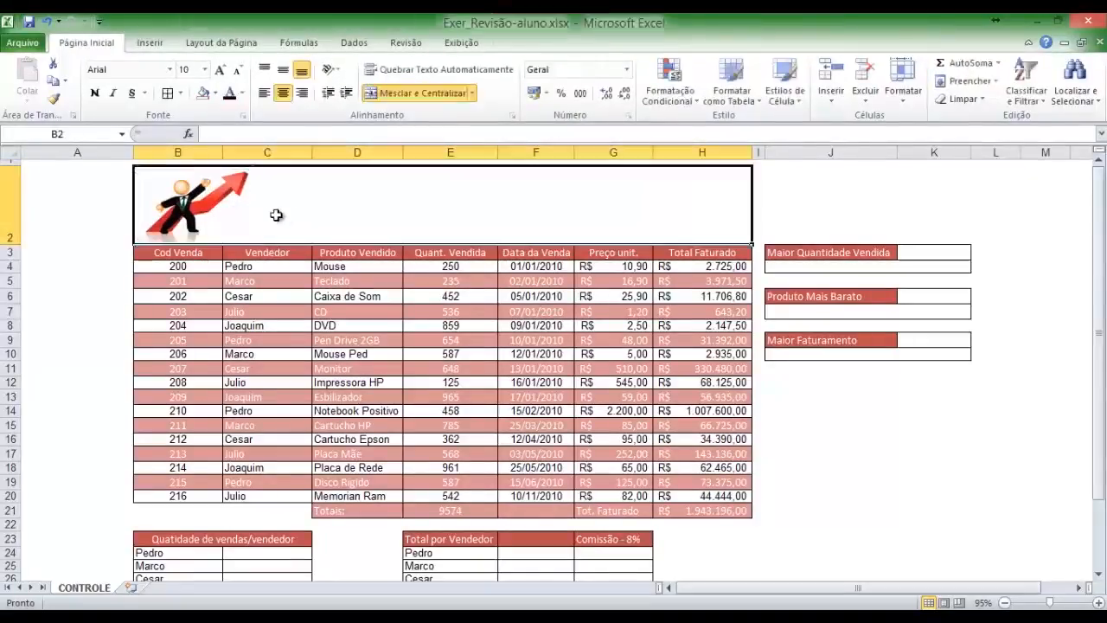
{"action": "left_click", "coordinate": [240, 213]}
{"action": "left_click", "coordinate": [289, 215]}
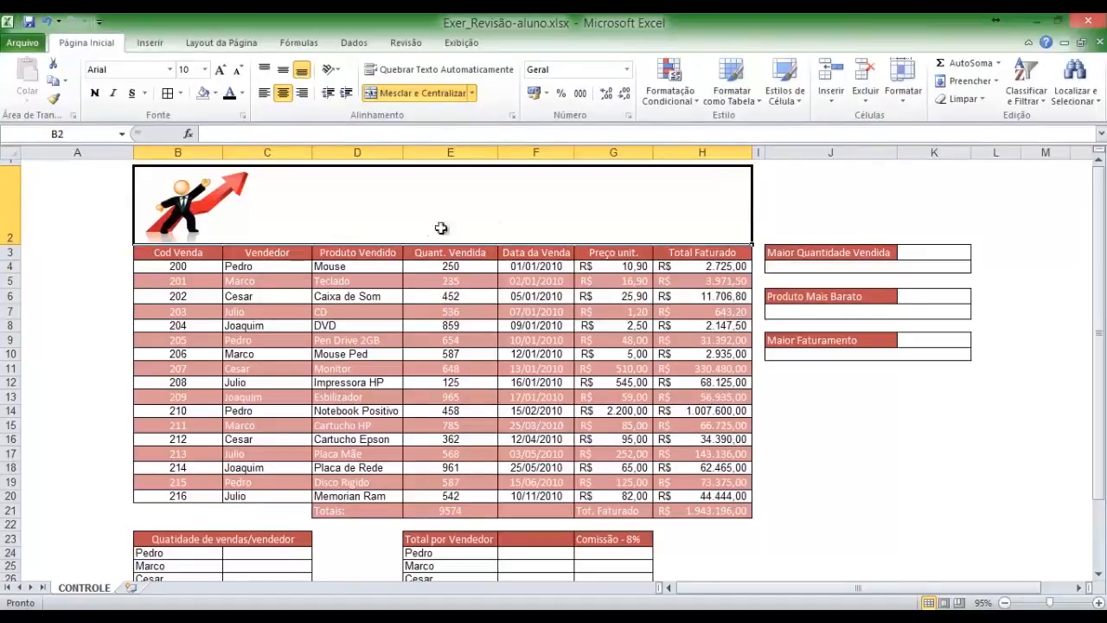
- Unmerge the title cells B2:H2 and move the picture out of row 2 to beside the table's middle rows
{"action": "left_click", "coordinate": [406, 94]}
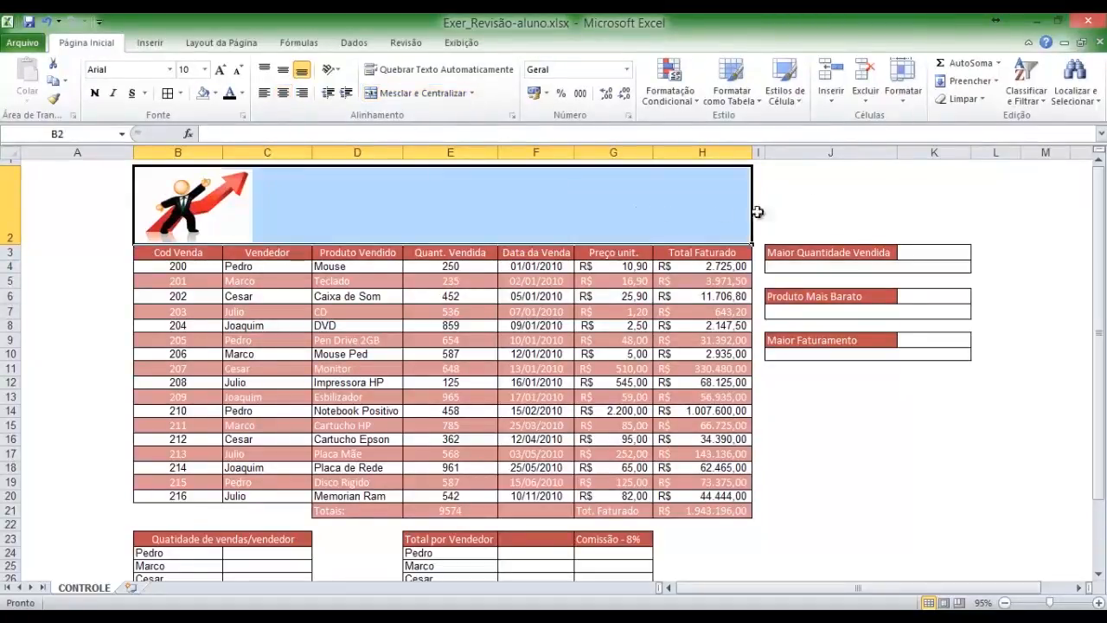
{"action": "left_click", "coordinate": [865, 192]}
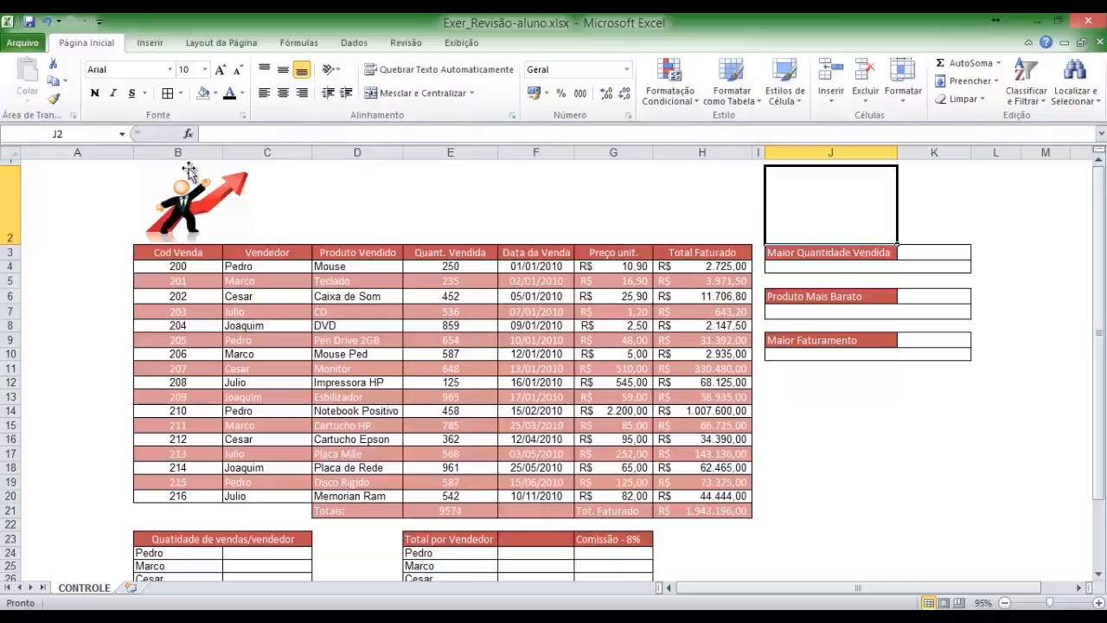
{"action": "left_click_drag", "start_coordinate": [147, 206], "coordinate": [65, 355]}
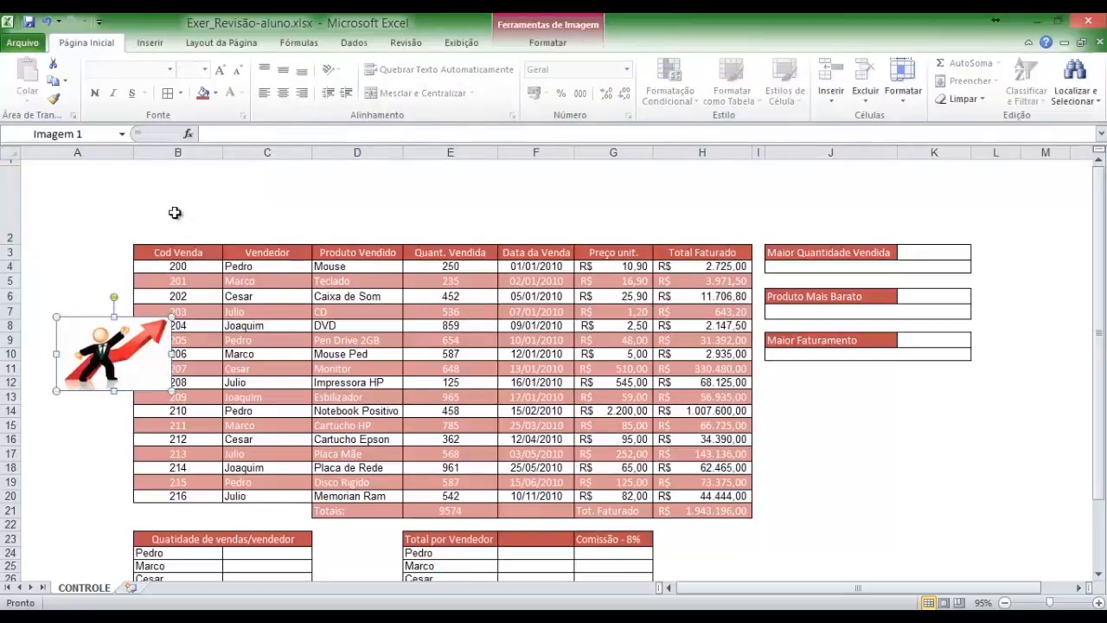
- Merge and center cells B2:H2 and move the picture back to the start of the merged title row
{"action": "left_click", "coordinate": [175, 213]}
{"action": "left_click_drag", "start_coordinate": [213, 215], "coordinate": [690, 189]}
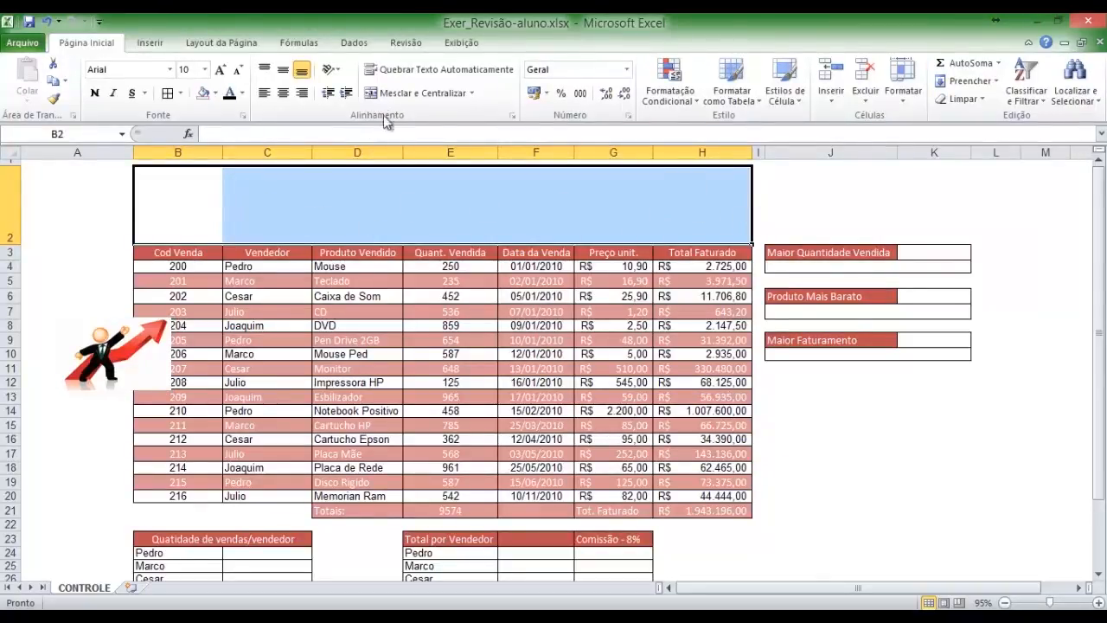
{"action": "left_click", "coordinate": [406, 92]}
{"action": "left_click", "coordinate": [69, 233]}
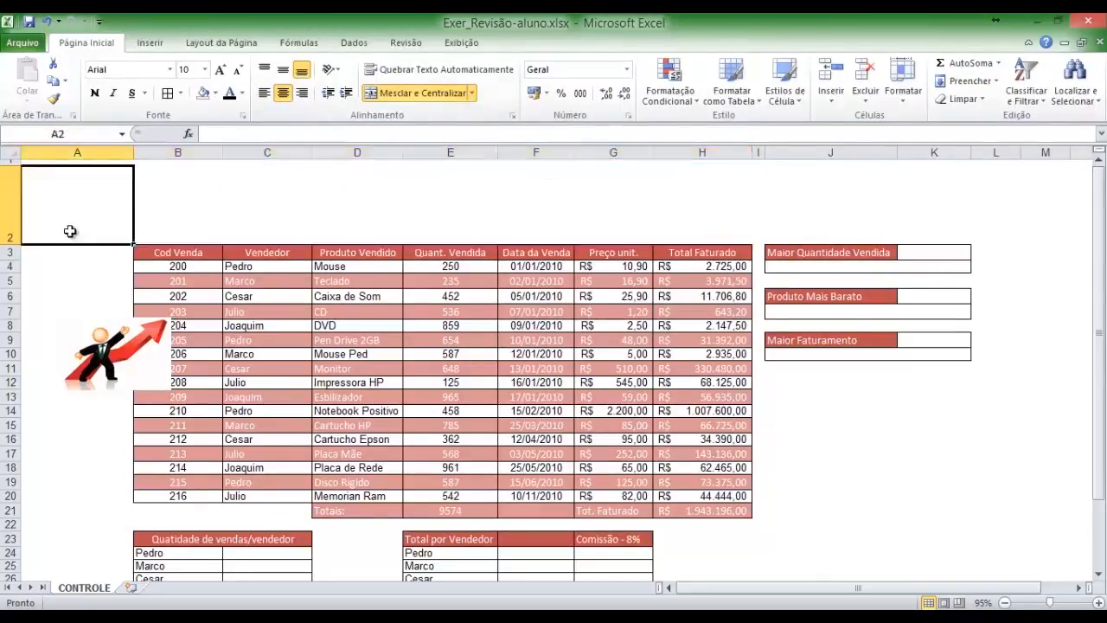
{"action": "left_click", "coordinate": [152, 208]}
{"action": "left_click_drag", "start_coordinate": [94, 350], "coordinate": [190, 233]}
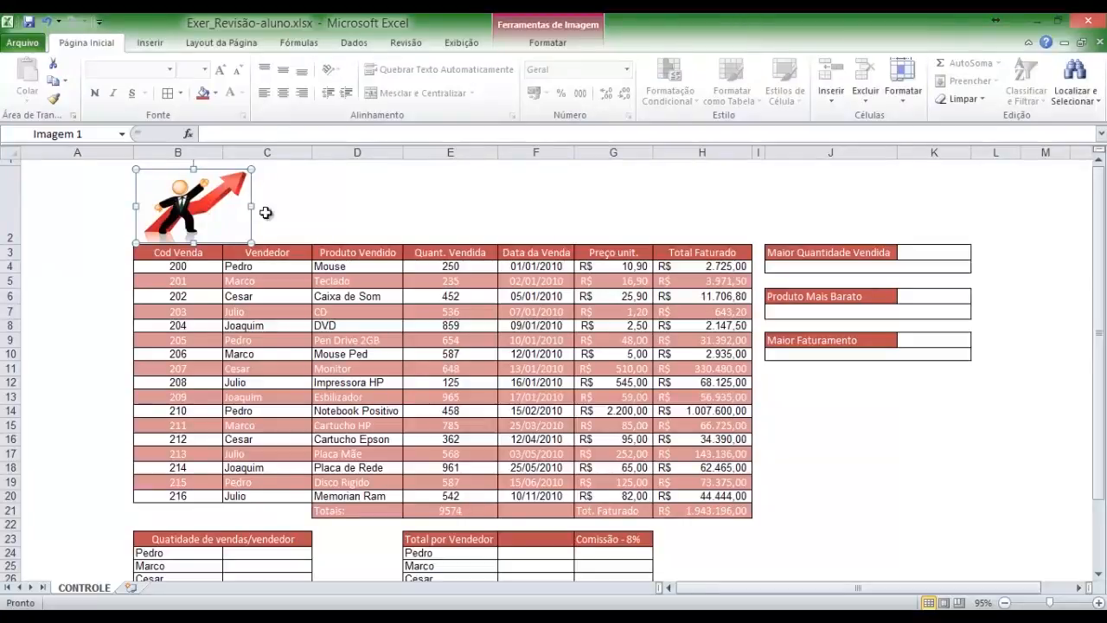
- Try a drop-shadow picture style on the picture in the title row
{"action": "left_click", "coordinate": [536, 49]}
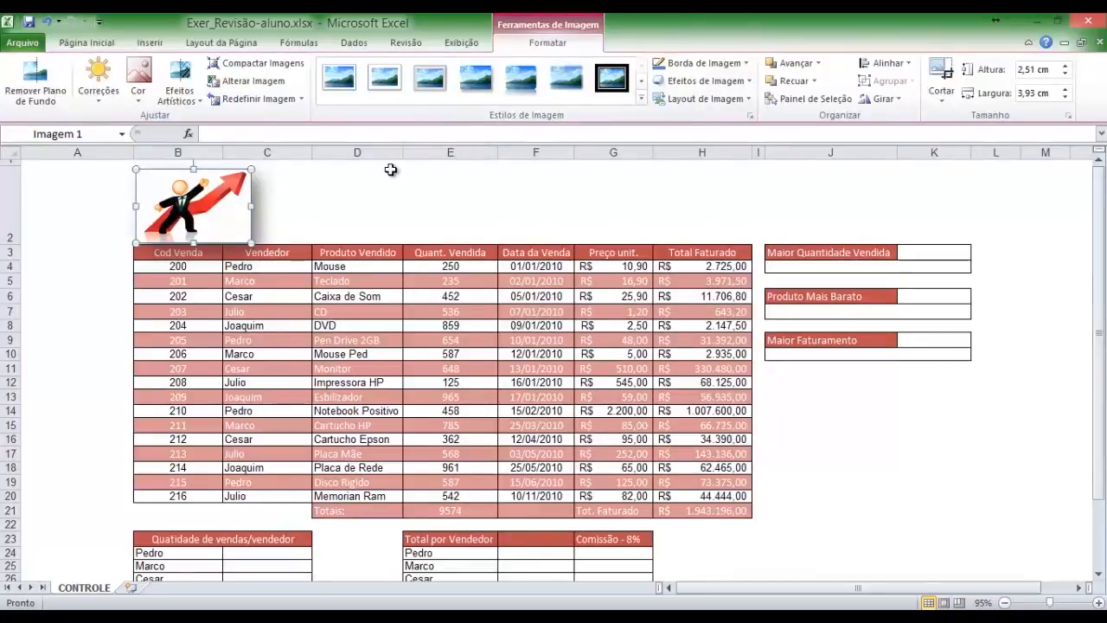
{"action": "left_click", "coordinate": [312, 229]}
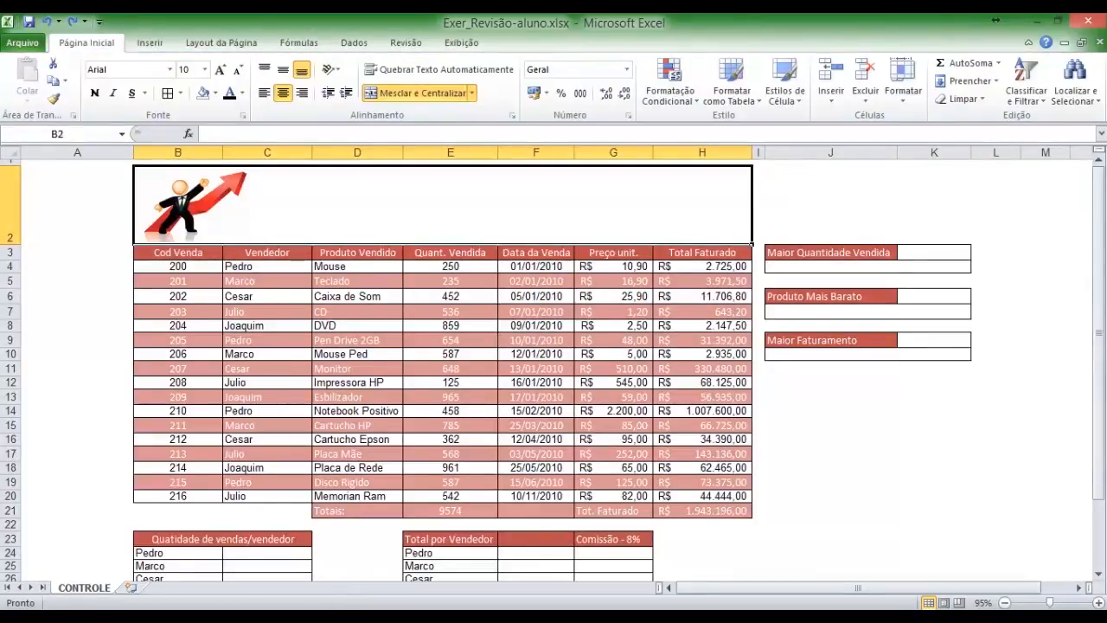
- Compare the title row's picture and layout with the finished workbook Exer_Revisão-prof.xlsx, returning to Exer_Revisão-aluno.xlsx
{"action": "left_click", "coordinate": [350, 616]}
{"action": "left_click", "coordinate": [393, 576]}
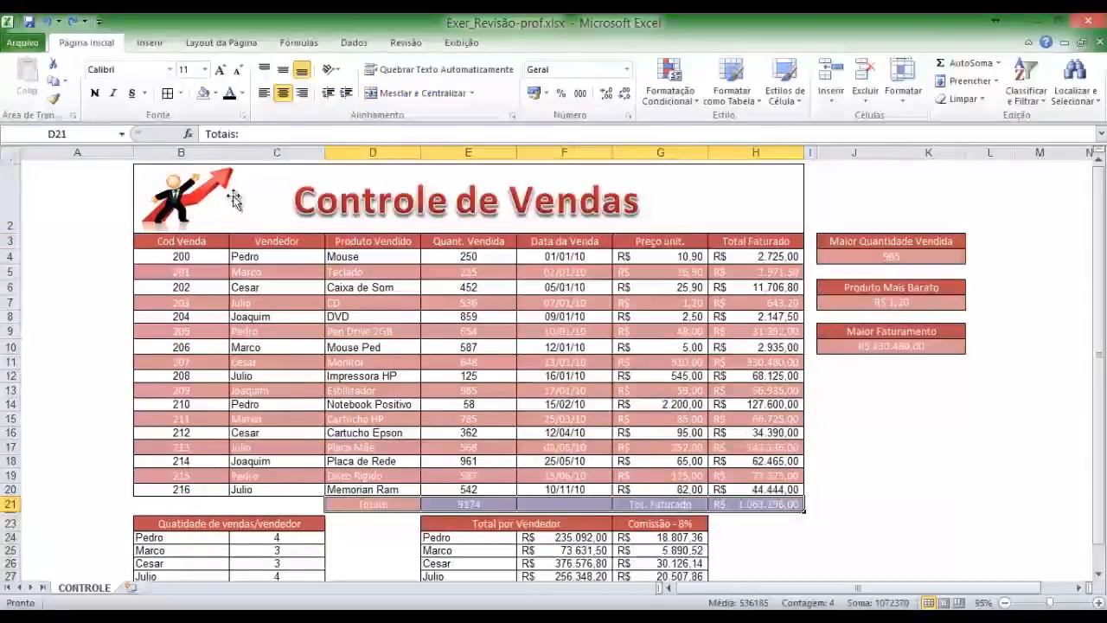
{"action": "left_click", "coordinate": [350, 616]}
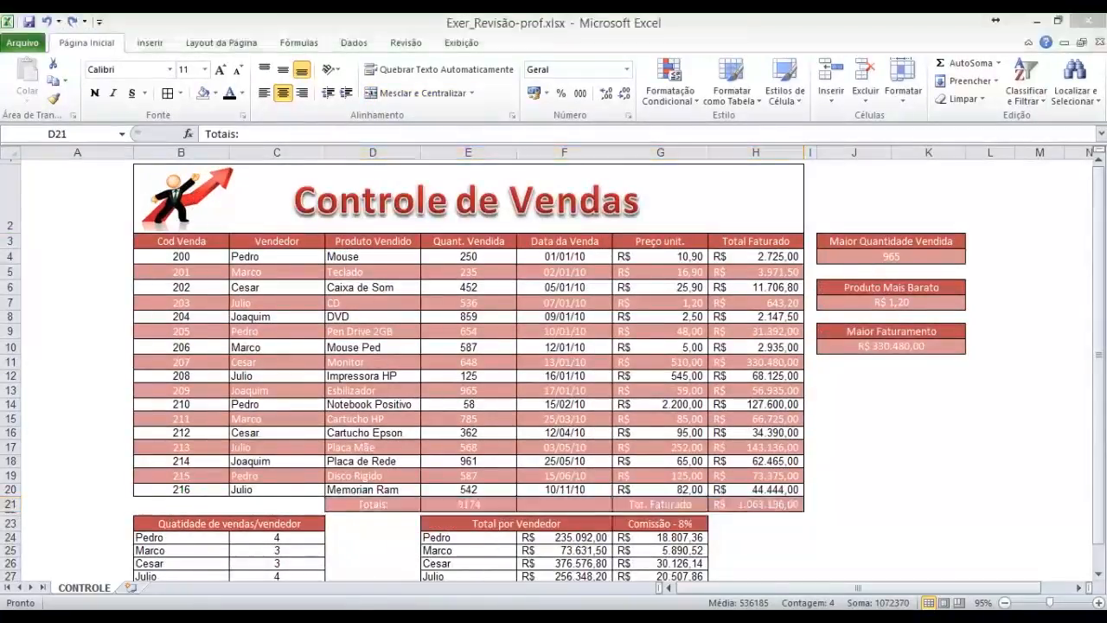
{"action": "left_click", "coordinate": [247, 558]}
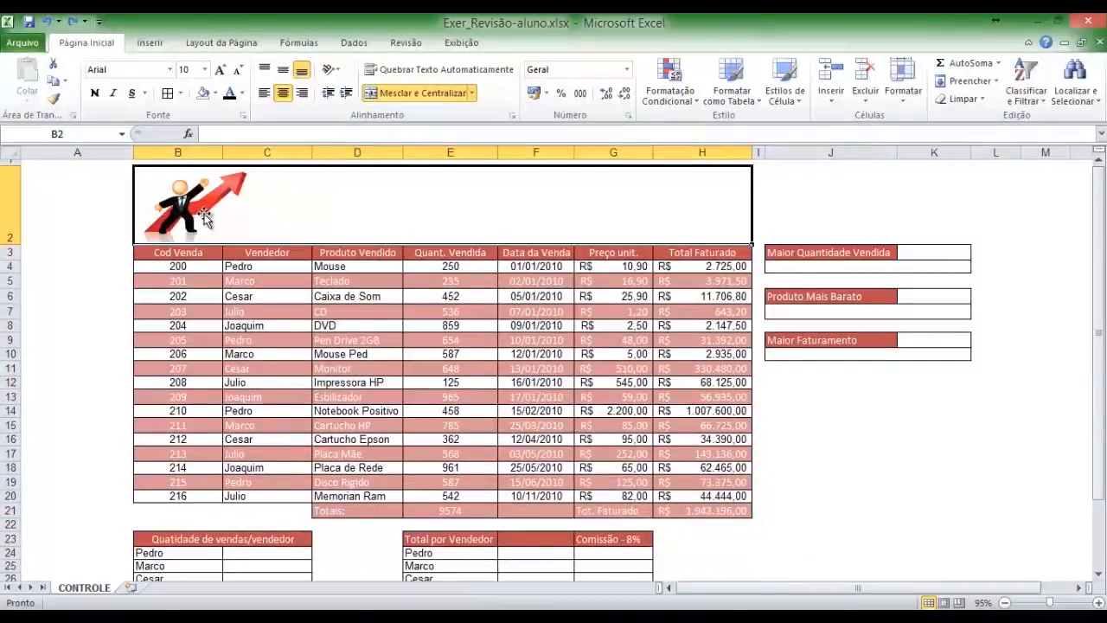
{"action": "left_click", "coordinate": [204, 214]}
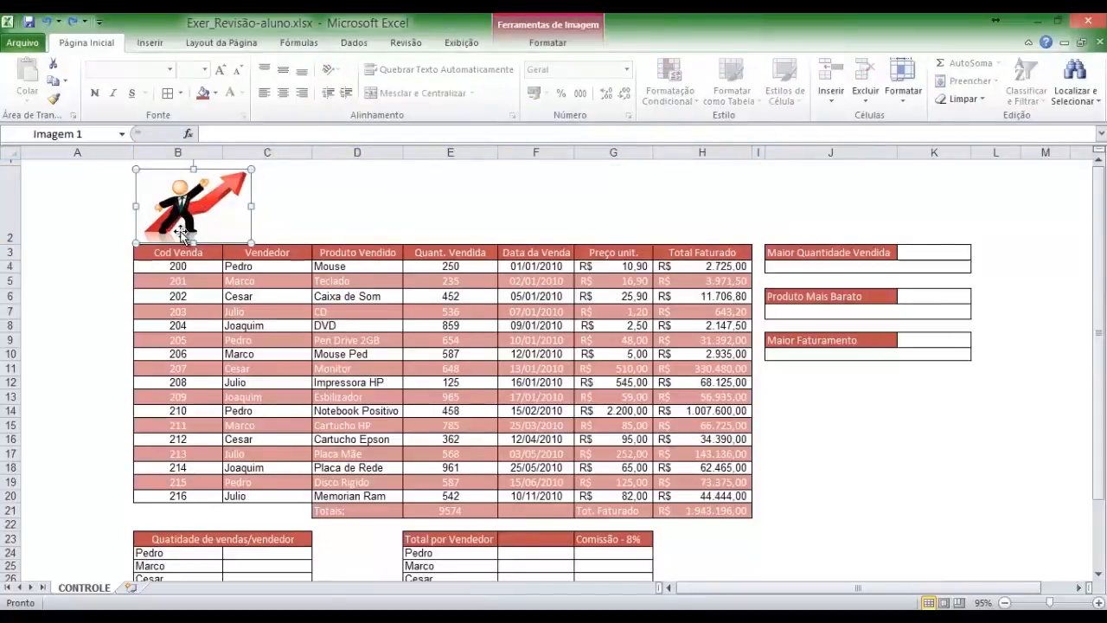
{"action": "key", "text": "Escape"}
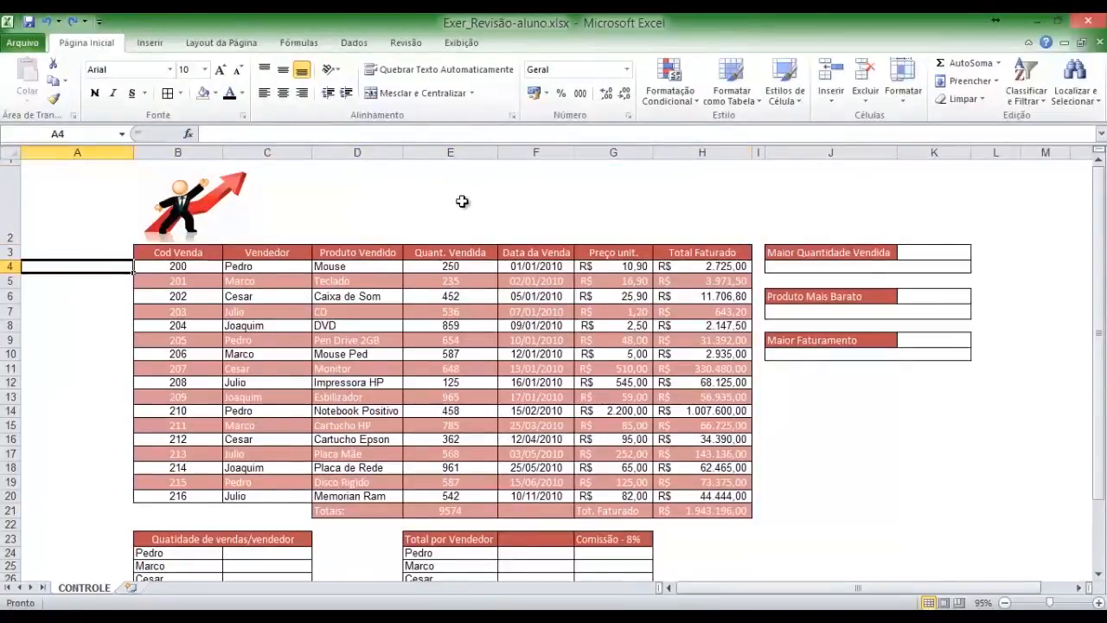
- Apply all borders to the merged title cell B2:H2 in Exer_Revisão-aluno.xlsx, using Exer_Revisão-prof.xlsx as reference
{"action": "left_click", "coordinate": [462, 201]}
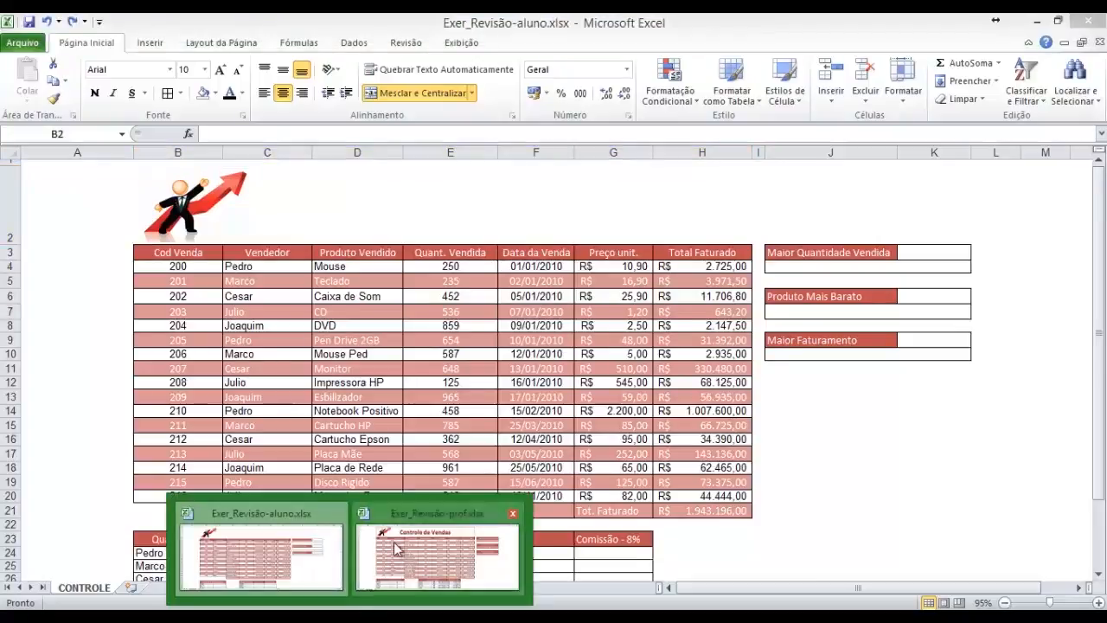
{"action": "left_click", "coordinate": [436, 549]}
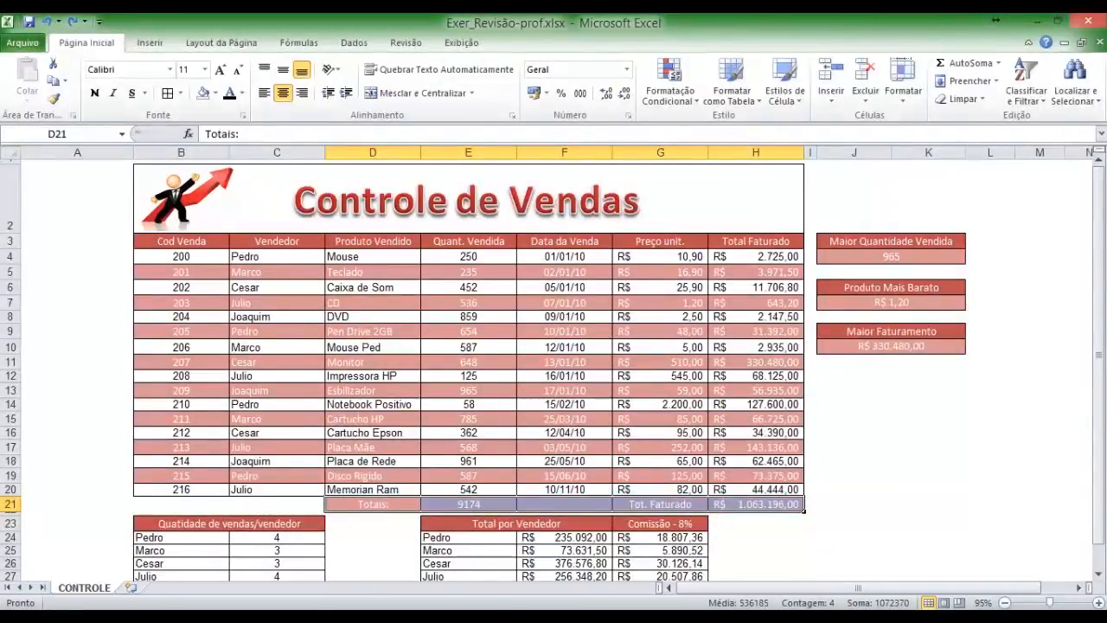
{"action": "left_click", "coordinate": [230, 547]}
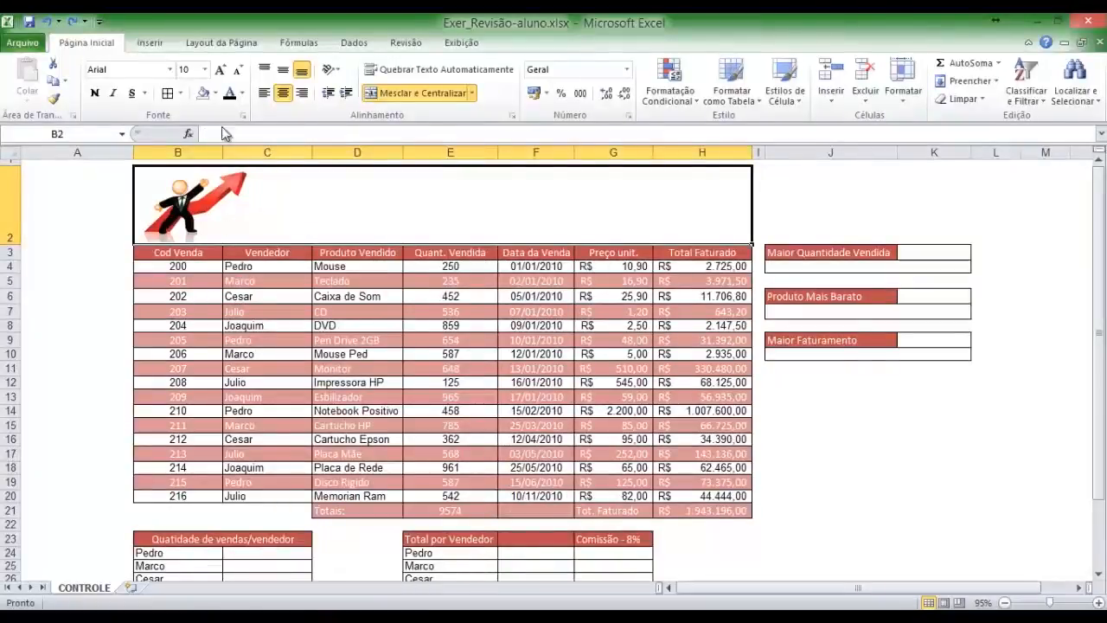
{"action": "left_click", "coordinate": [182, 94]}
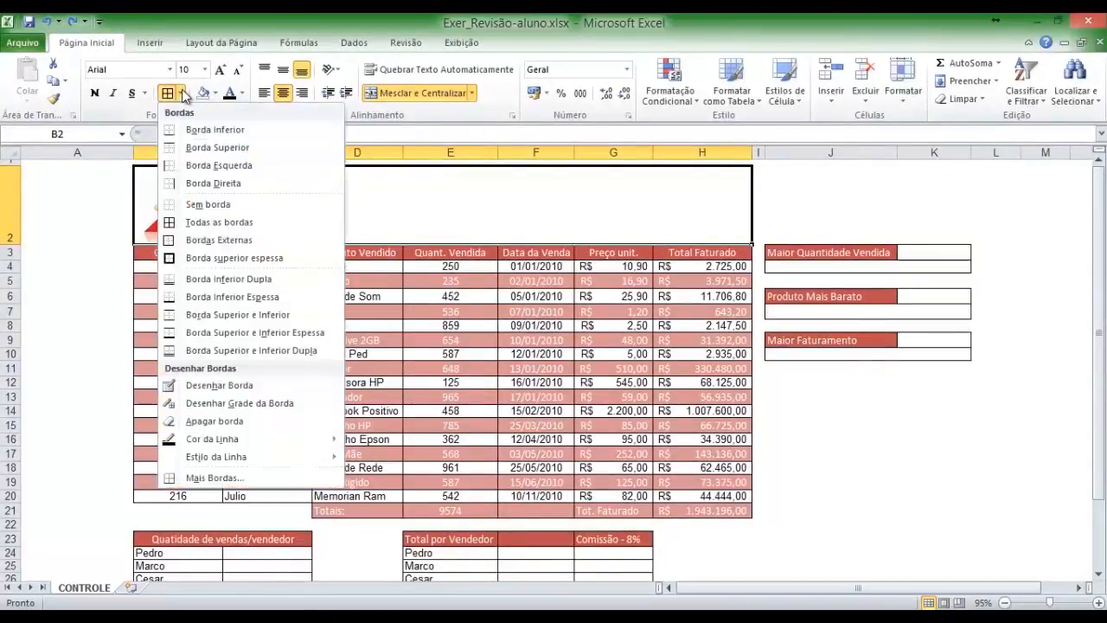
{"action": "left_click", "coordinate": [206, 225]}
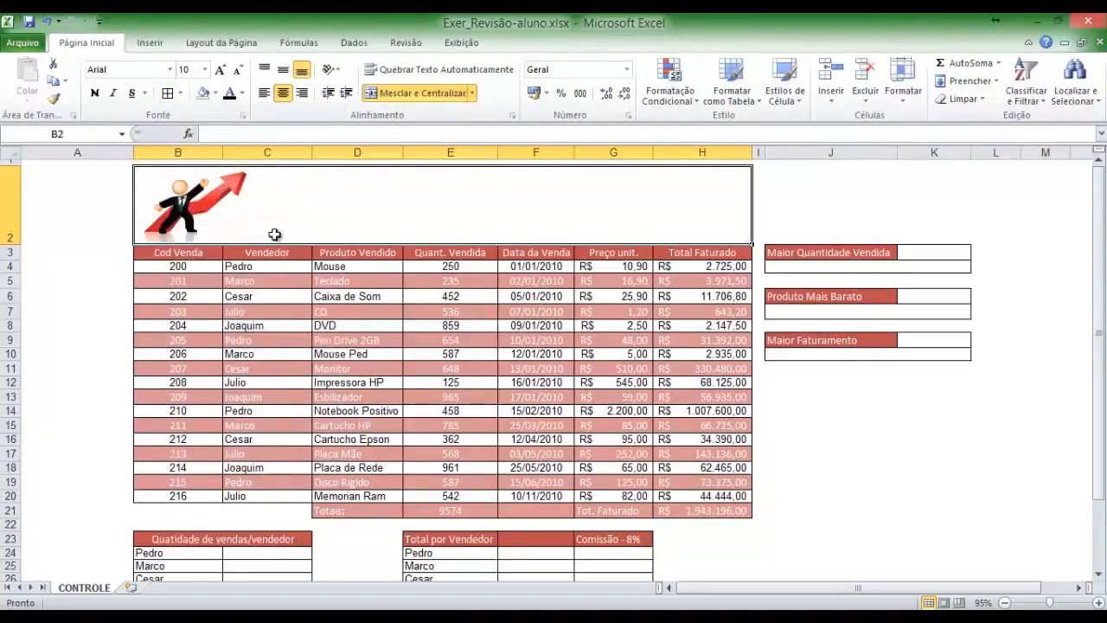
{"action": "left_click", "coordinate": [883, 448]}
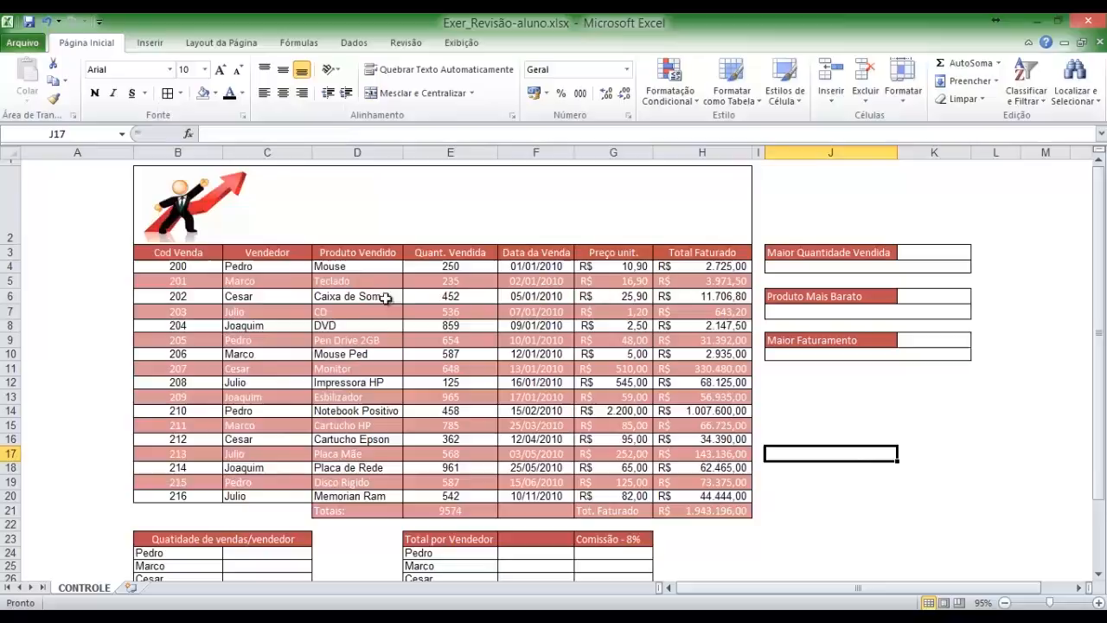
- Examine the border, preset, shadow and reflection options available for the picture in the title row
{"action": "left_click", "coordinate": [189, 209]}
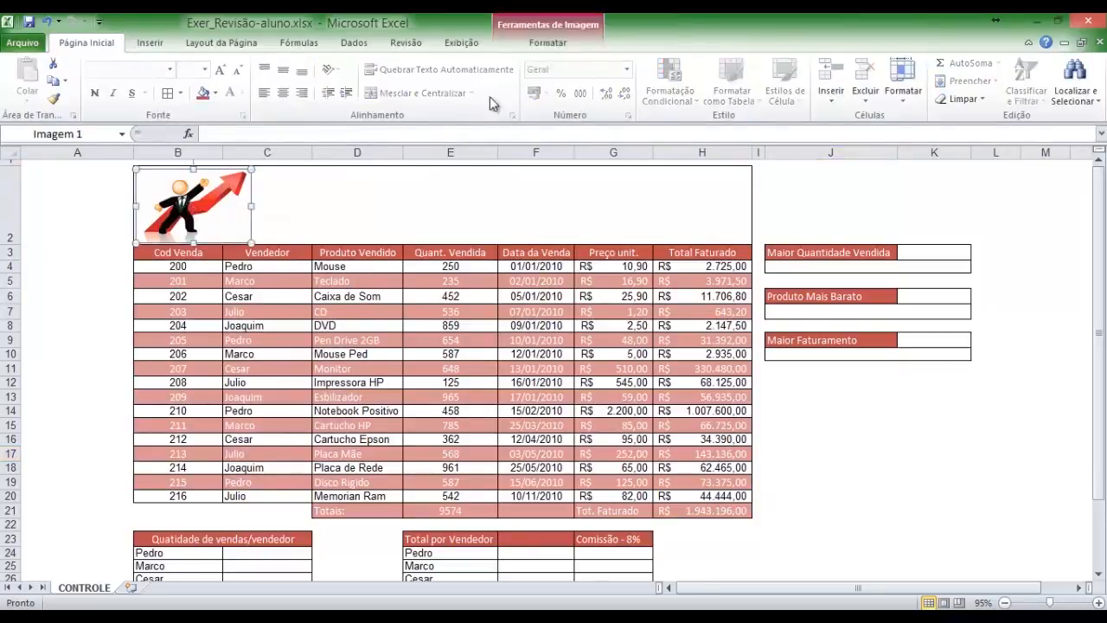
{"action": "left_click", "coordinate": [537, 49]}
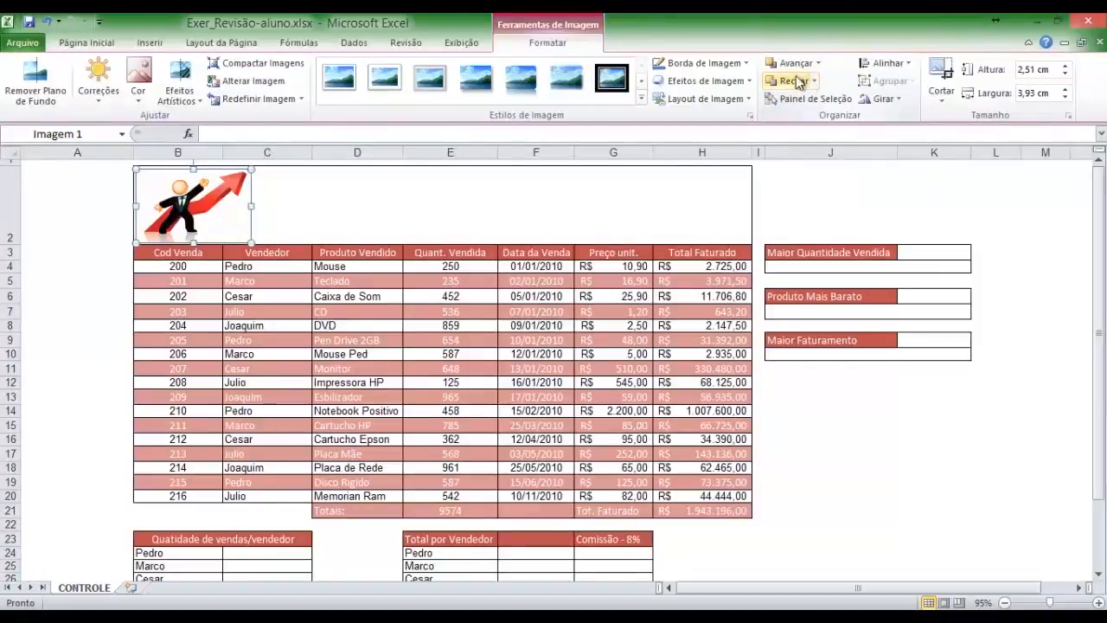
{"action": "left_click", "coordinate": [721, 68]}
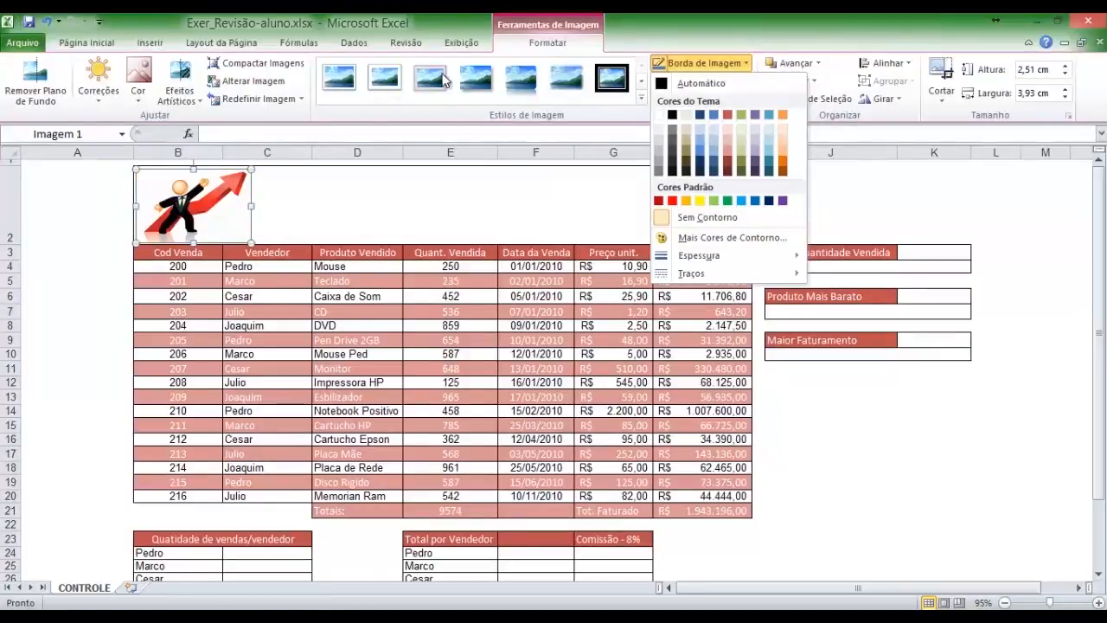
{"action": "left_click", "coordinate": [697, 81]}
{"action": "left_click", "coordinate": [696, 80]}
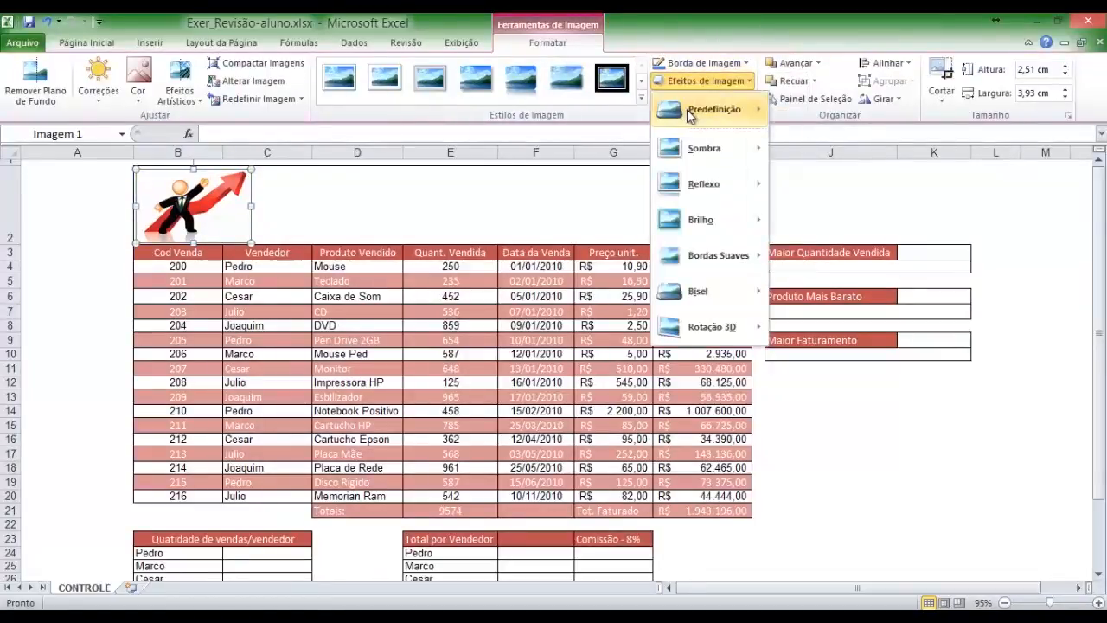
{"action": "mouse_move", "coordinate": [712, 120]}
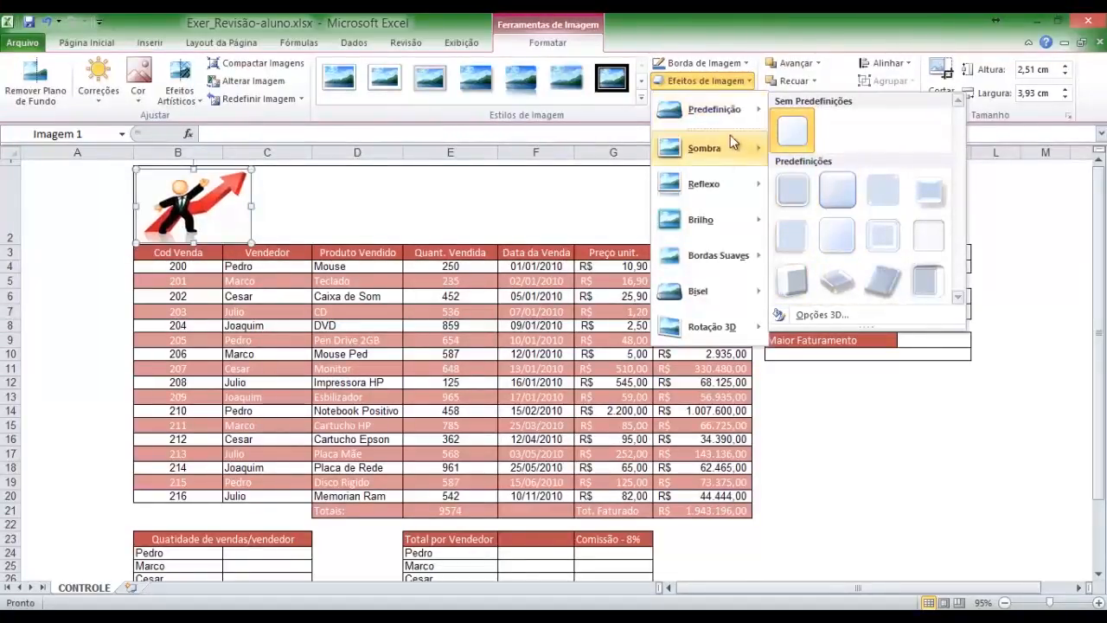
{"action": "mouse_move", "coordinate": [730, 137]}
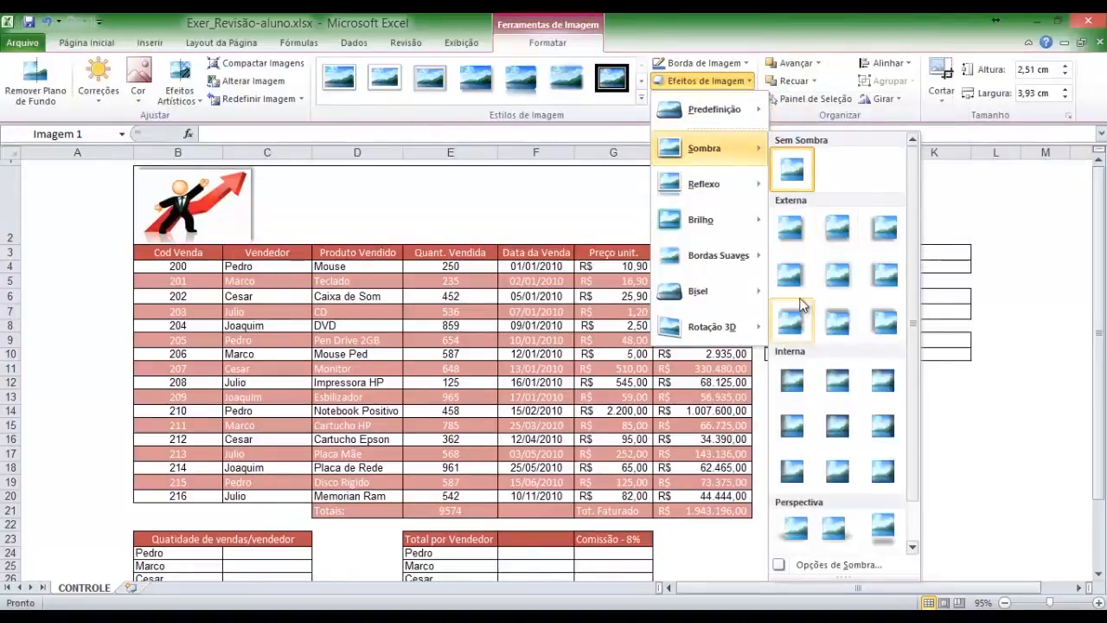
{"action": "mouse_move", "coordinate": [712, 183]}
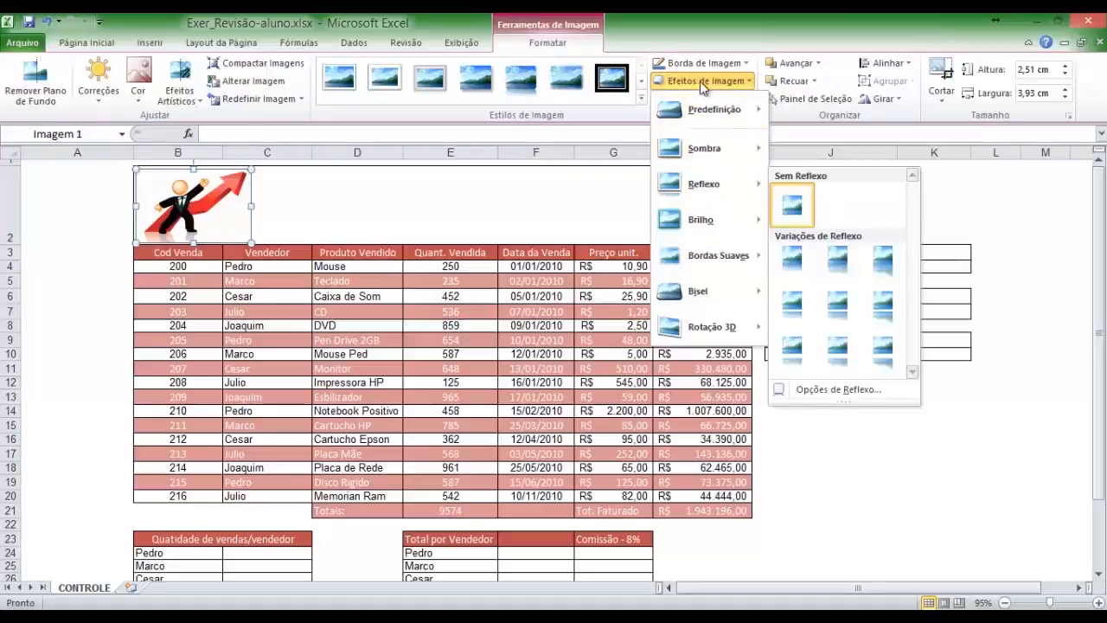
{"action": "left_click", "coordinate": [827, 154]}
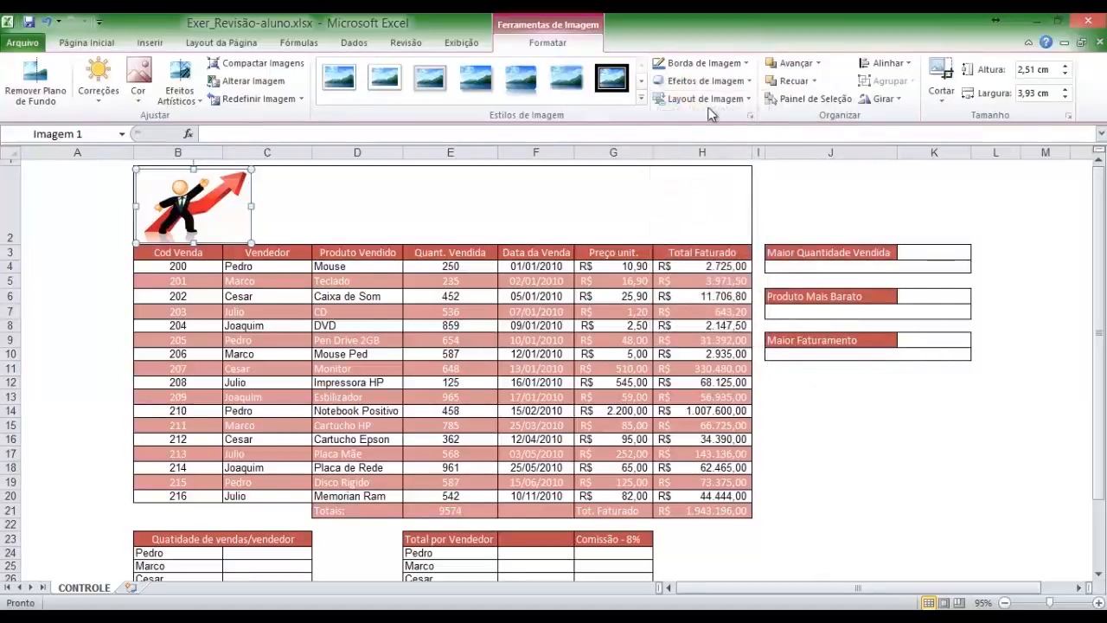
- Preview the picture layouts and artistic effects for the title row's picture without applying any
{"action": "left_click", "coordinate": [716, 102]}
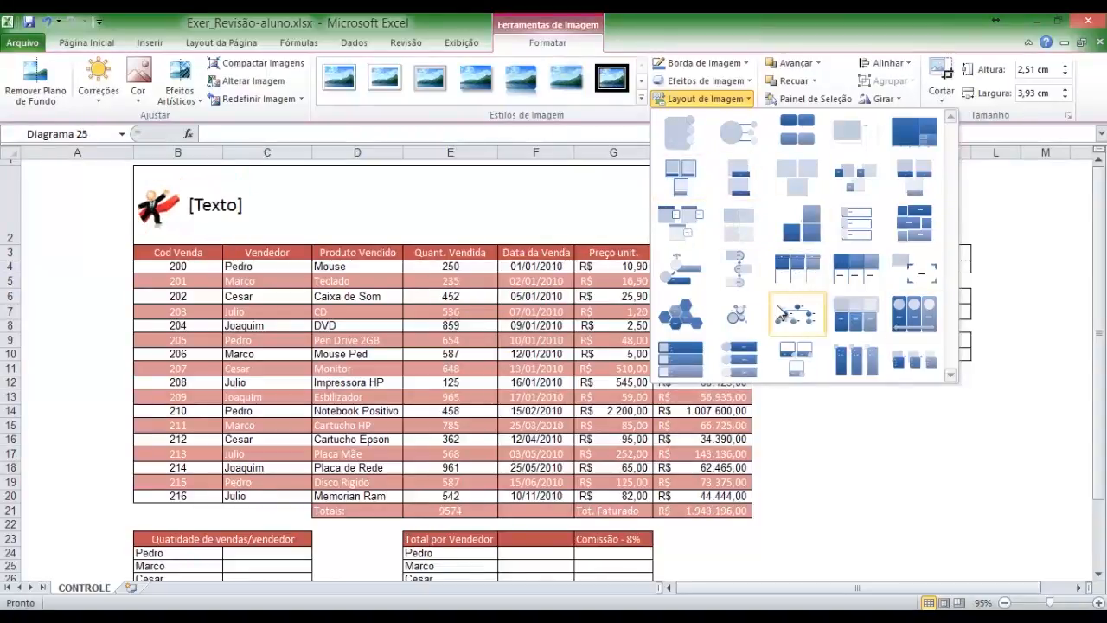
{"action": "key", "text": "Escape"}
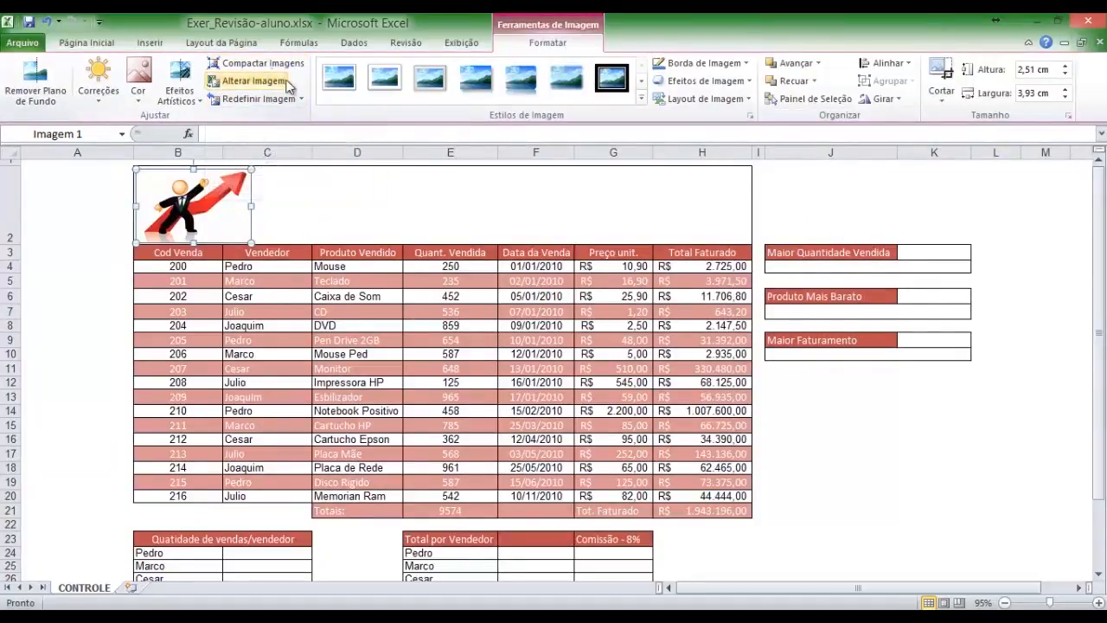
{"action": "left_click", "coordinate": [184, 92]}
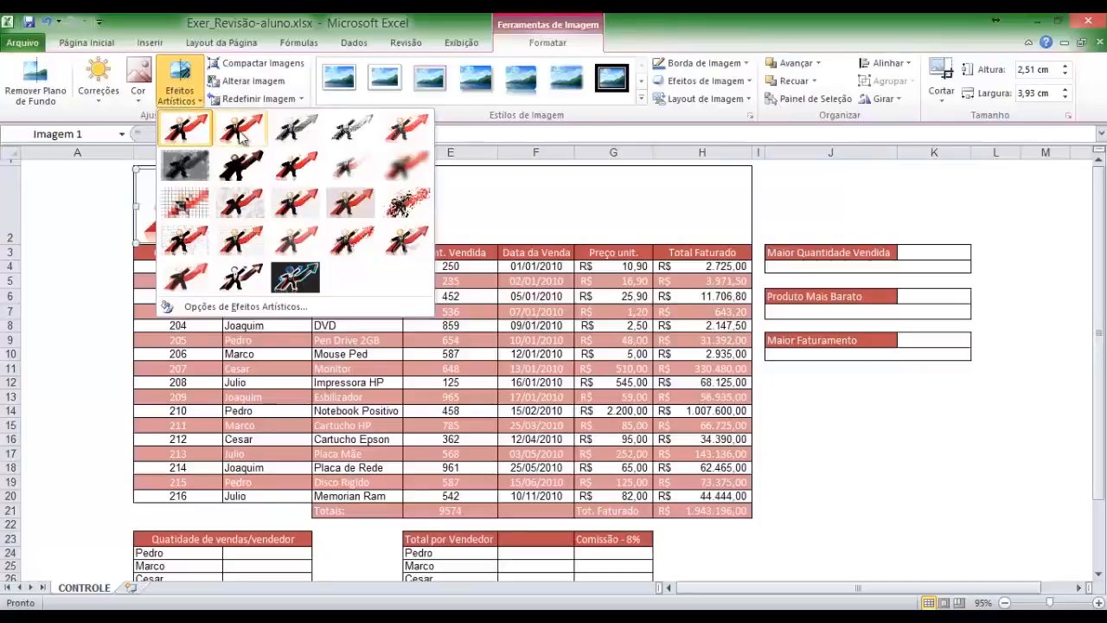
{"action": "left_click", "coordinate": [192, 97]}
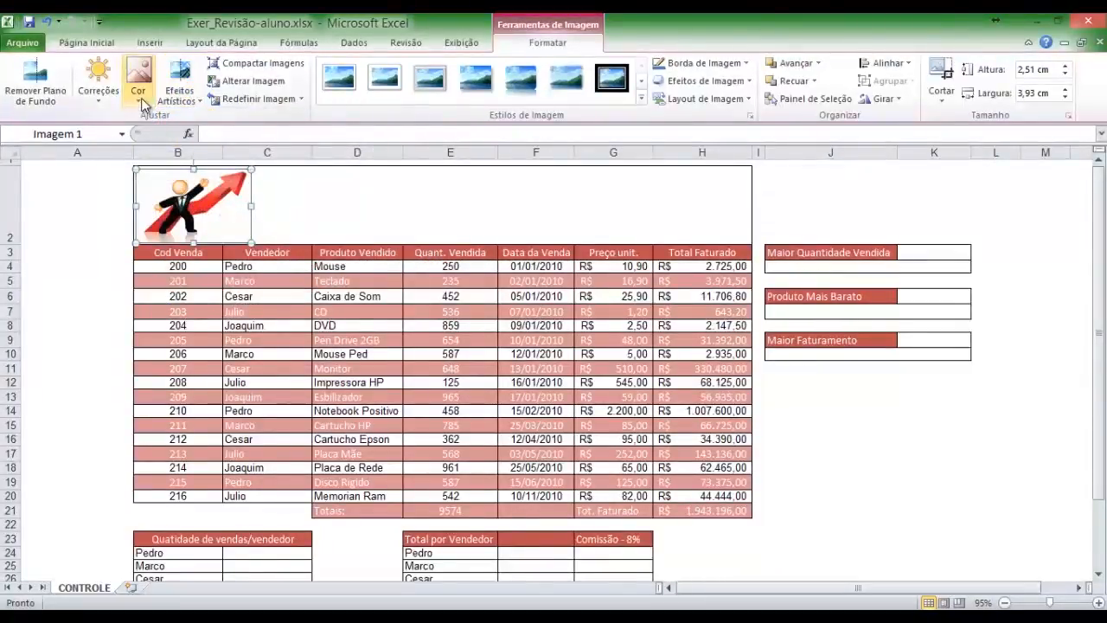
- Try a light purple recolor on the title row's picture and undo it
{"action": "left_click", "coordinate": [142, 97]}
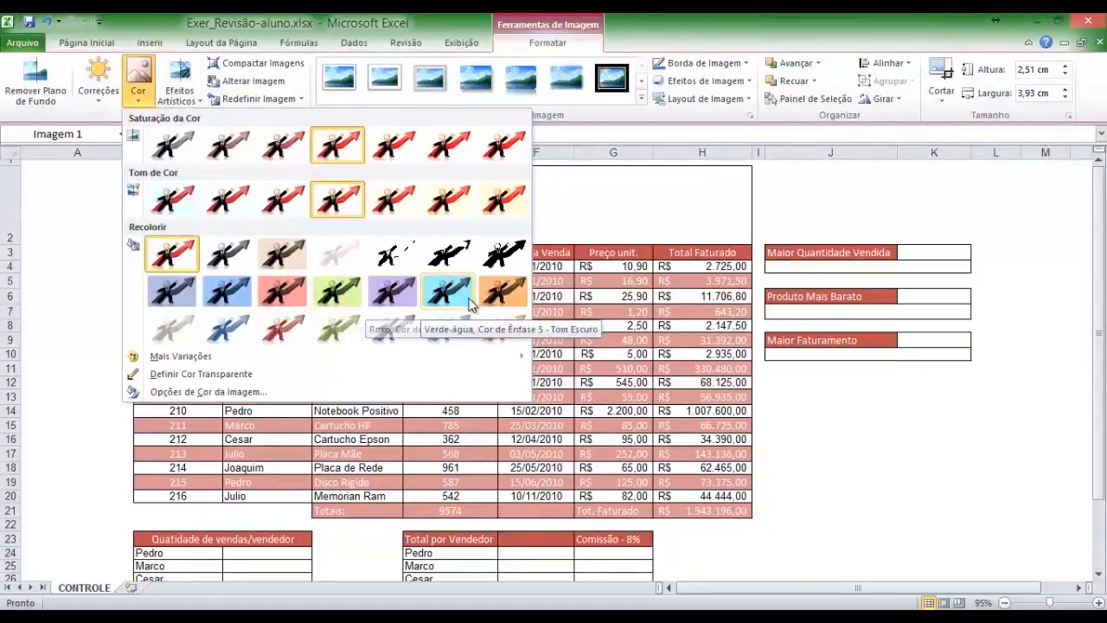
{"action": "left_click", "coordinate": [414, 336]}
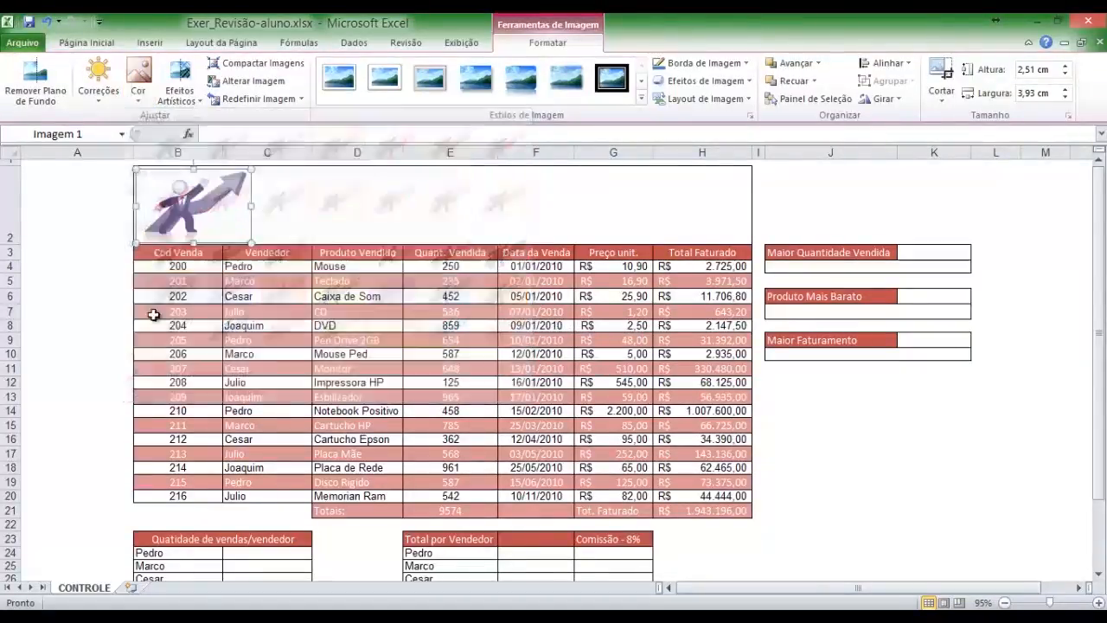
{"action": "left_click", "coordinate": [113, 280]}
{"action": "left_click", "coordinate": [208, 218]}
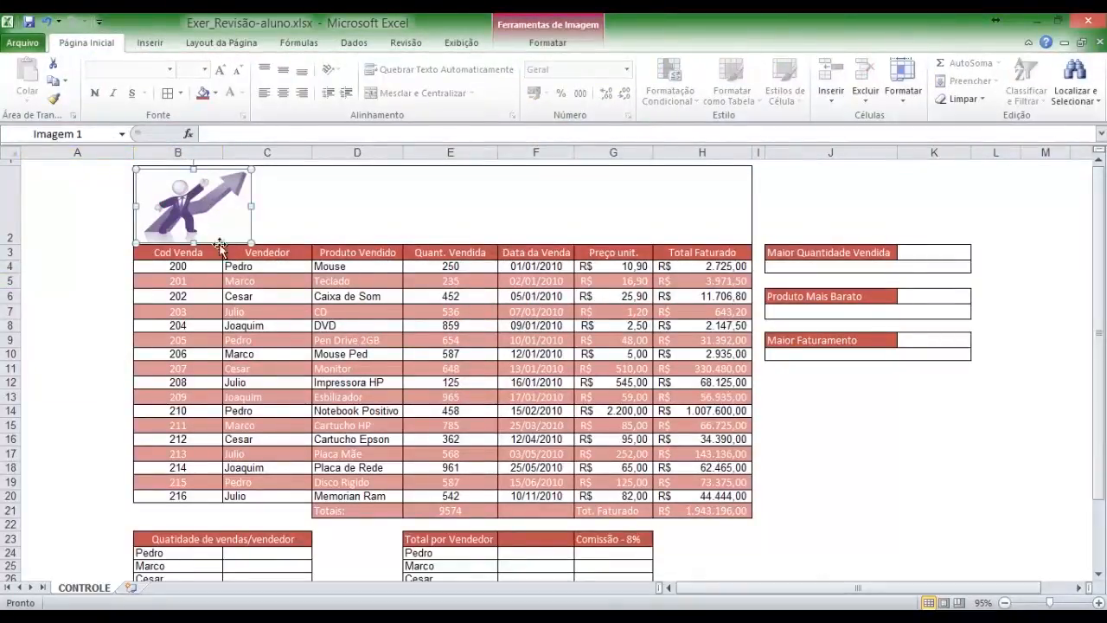
{"action": "left_click", "coordinate": [90, 249]}
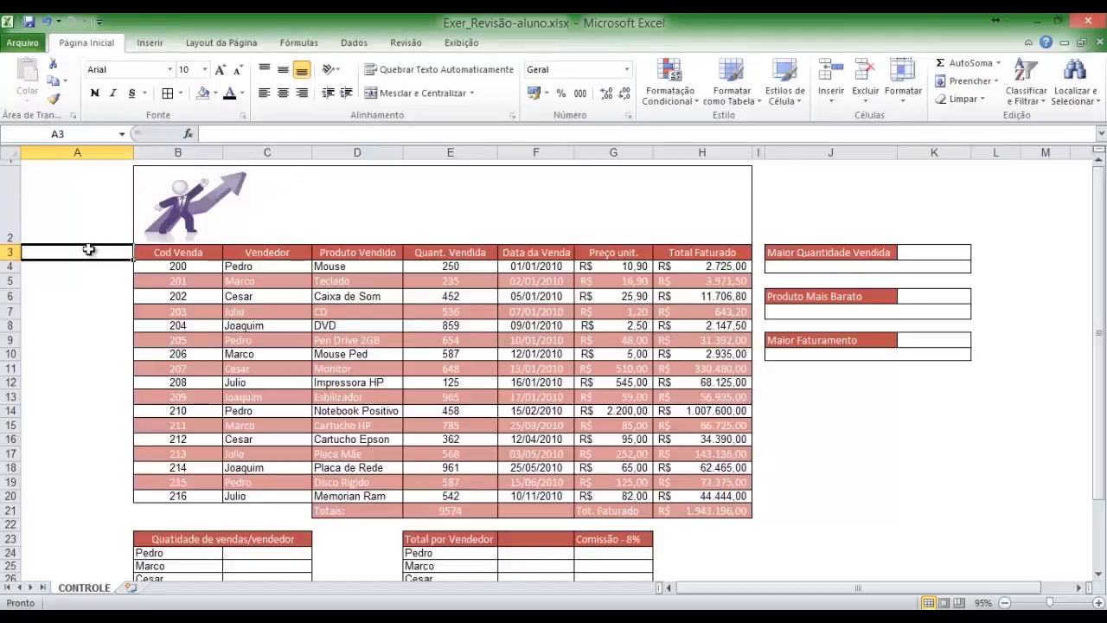
{"action": "left_click", "coordinate": [190, 206]}
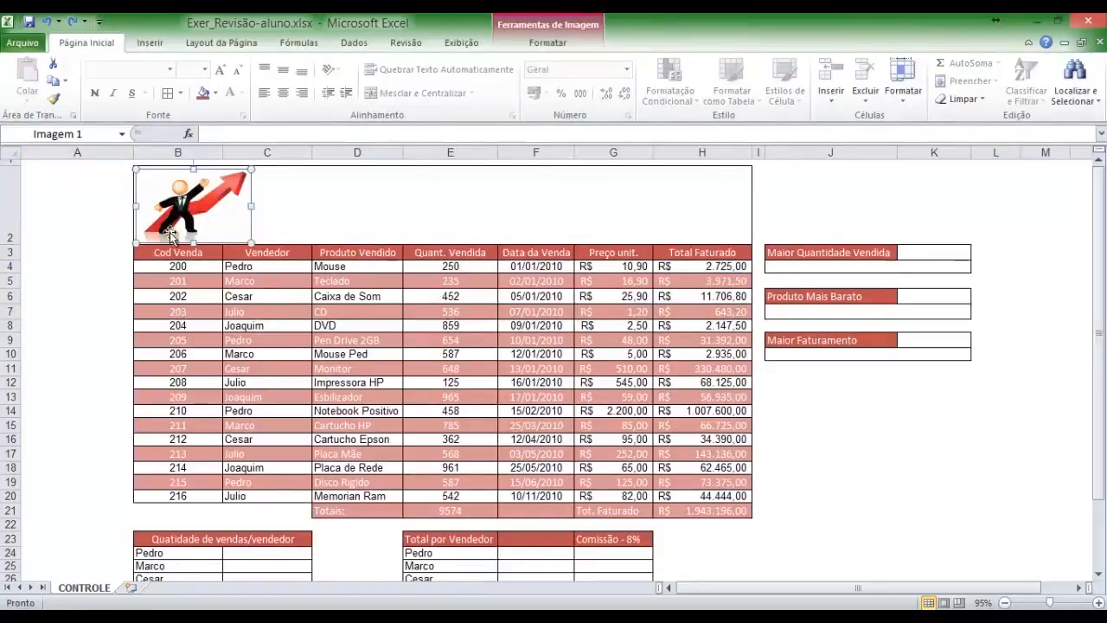
{"action": "left_click", "coordinate": [294, 269]}
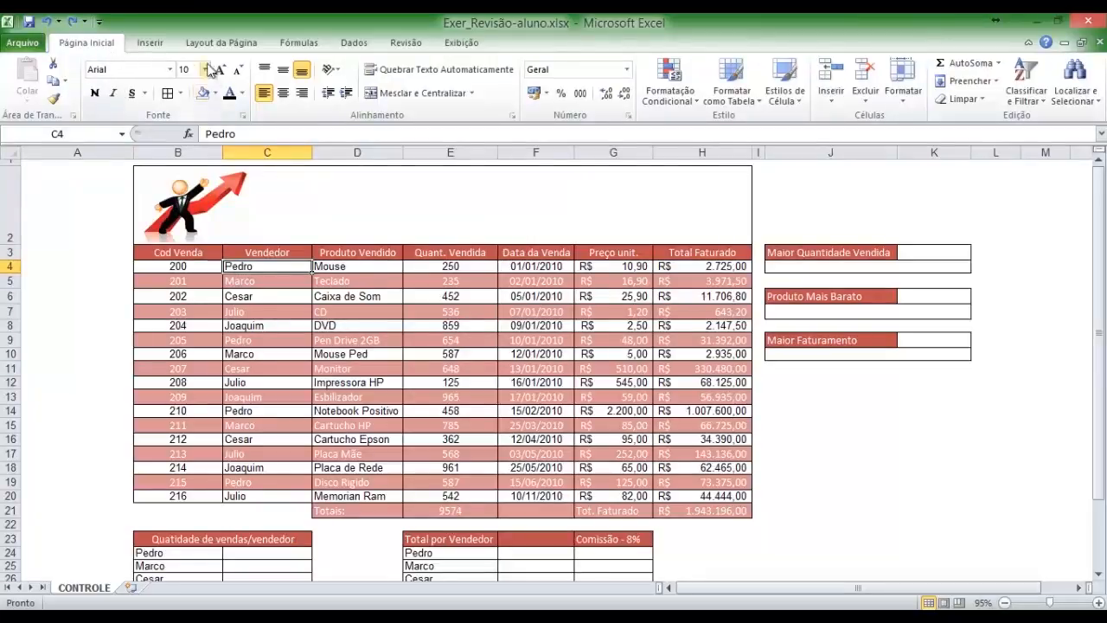
- Review the sharpness, brightness and contrast corrections offered for the title row's picture
{"action": "left_click", "coordinate": [172, 198]}
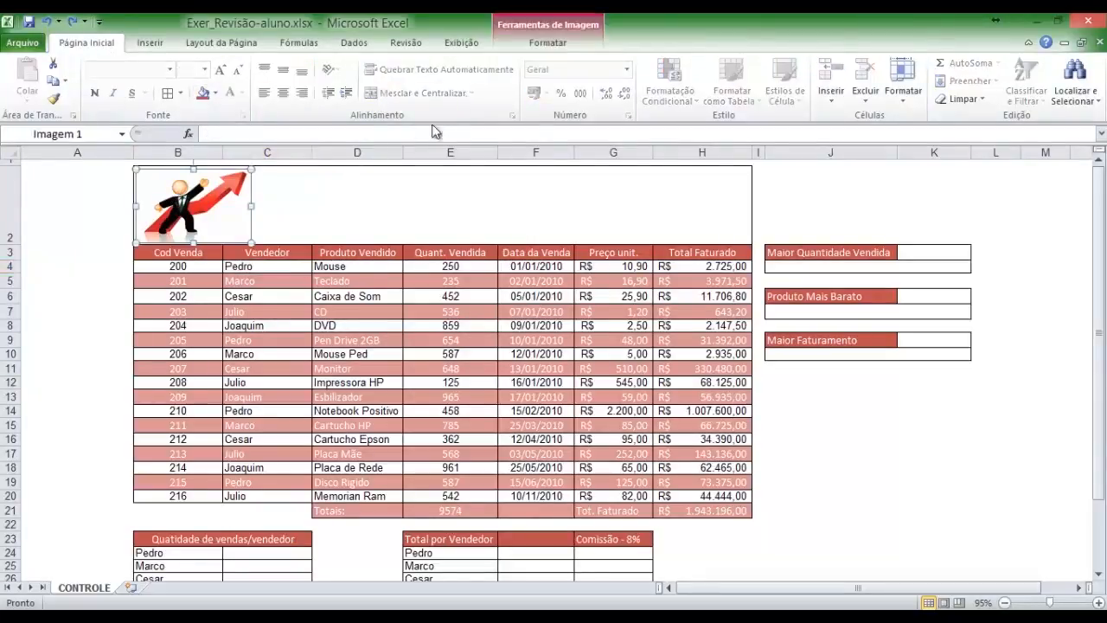
{"action": "left_click", "coordinate": [540, 45]}
{"action": "left_click", "coordinate": [98, 82]}
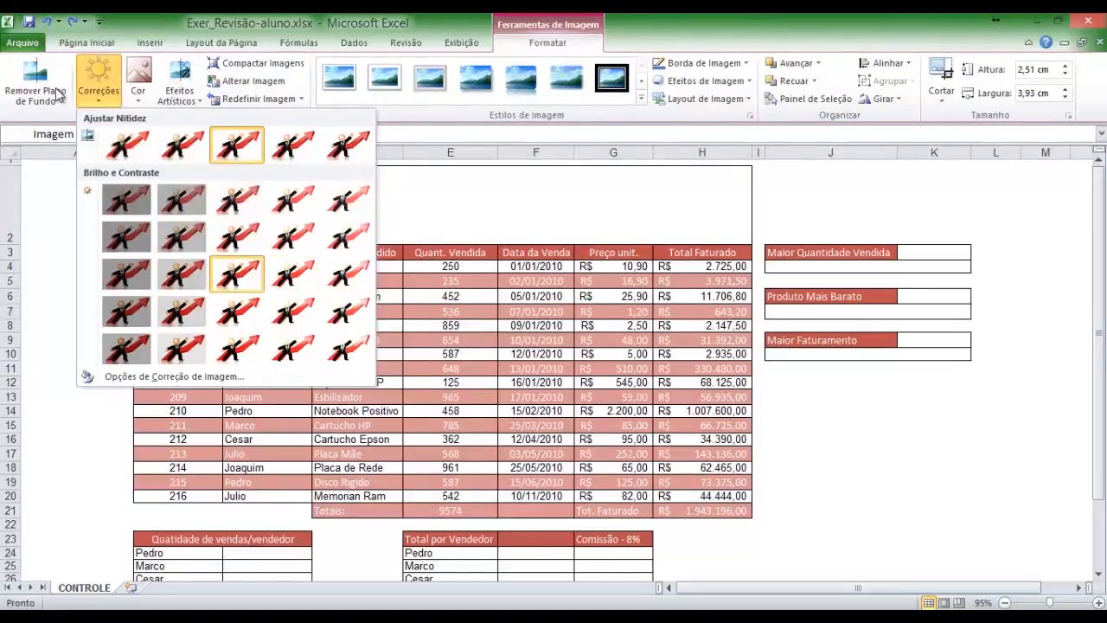
{"action": "left_click", "coordinate": [34, 208]}
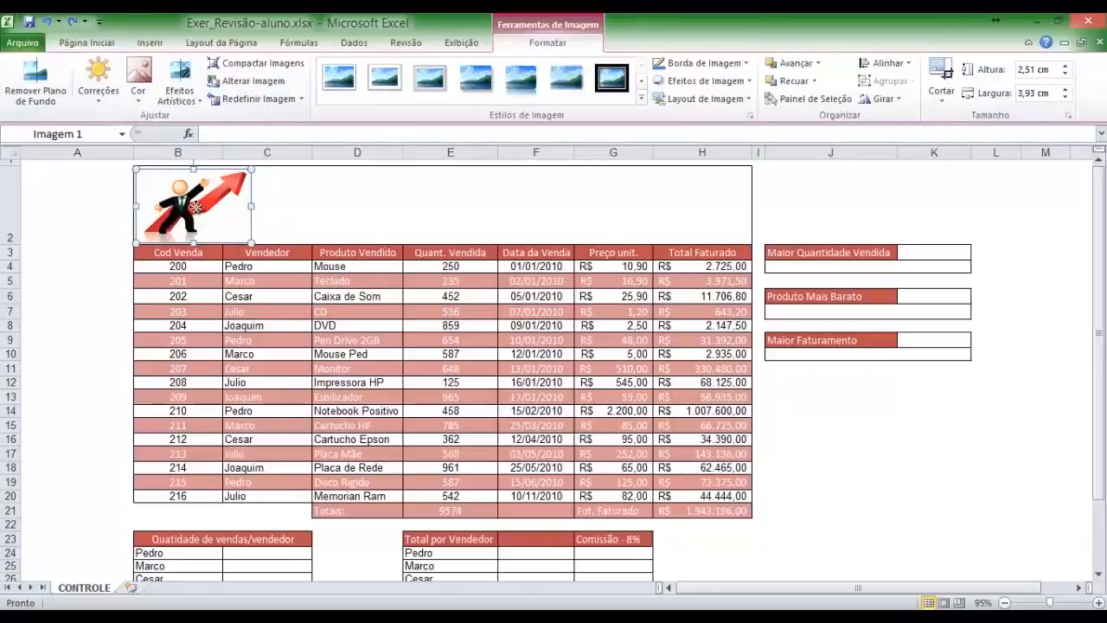
- Try background removal on the picture below the title row, discard the changes and move the picture back to the start of the title row
{"action": "left_click_drag", "start_coordinate": [197, 212], "coordinate": [200, 245]}
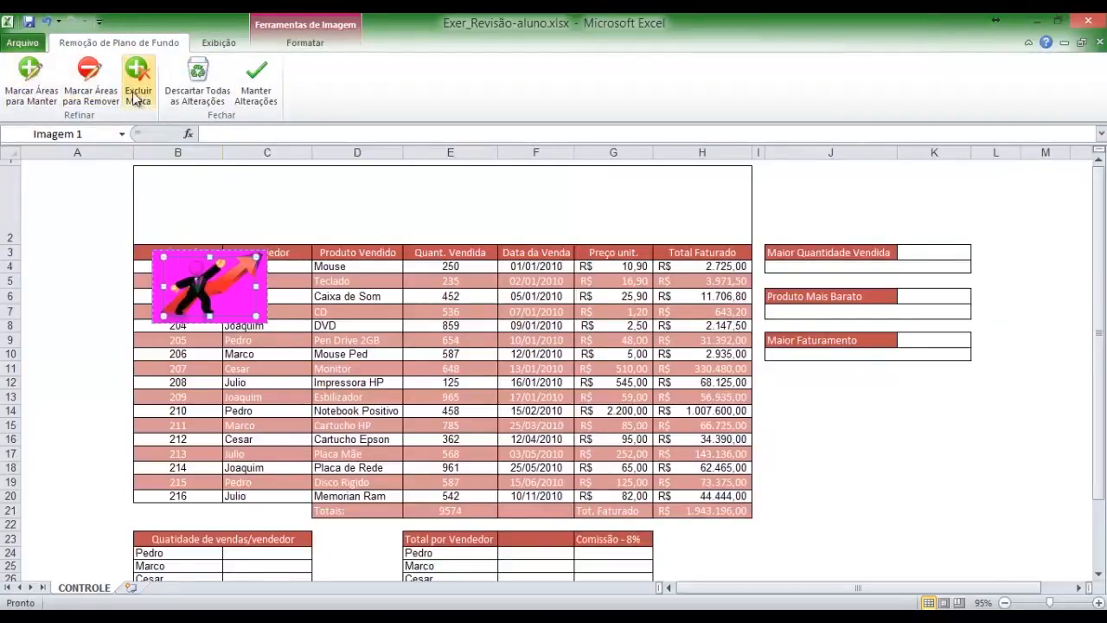
{"action": "left_click", "coordinate": [192, 90]}
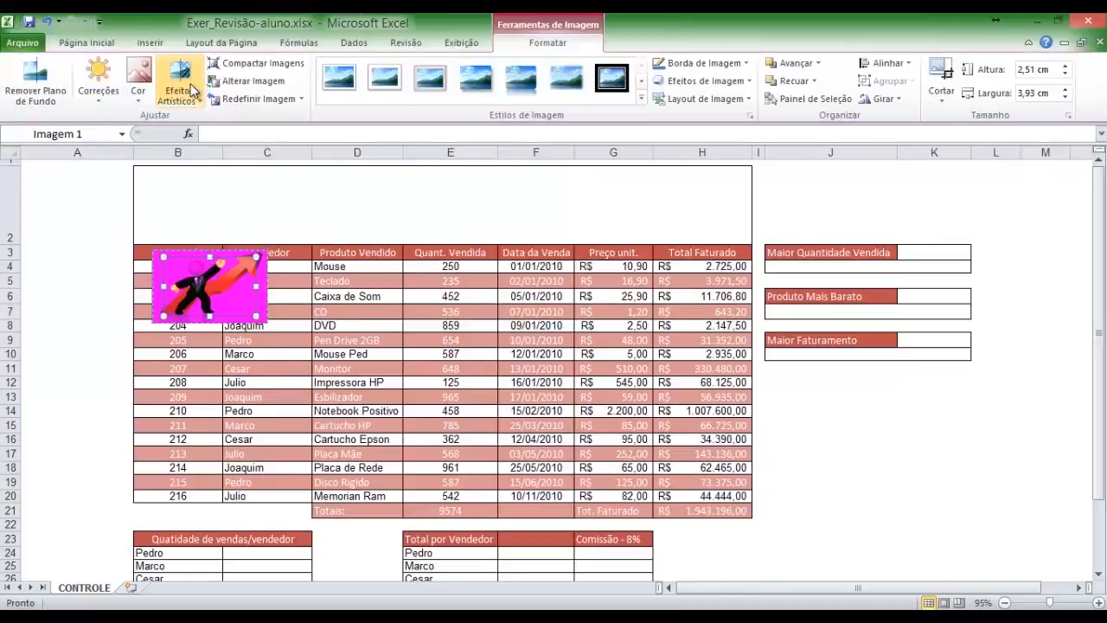
{"action": "left_click_drag", "start_coordinate": [212, 277], "coordinate": [206, 201]}
{"action": "left_click", "coordinate": [104, 207]}
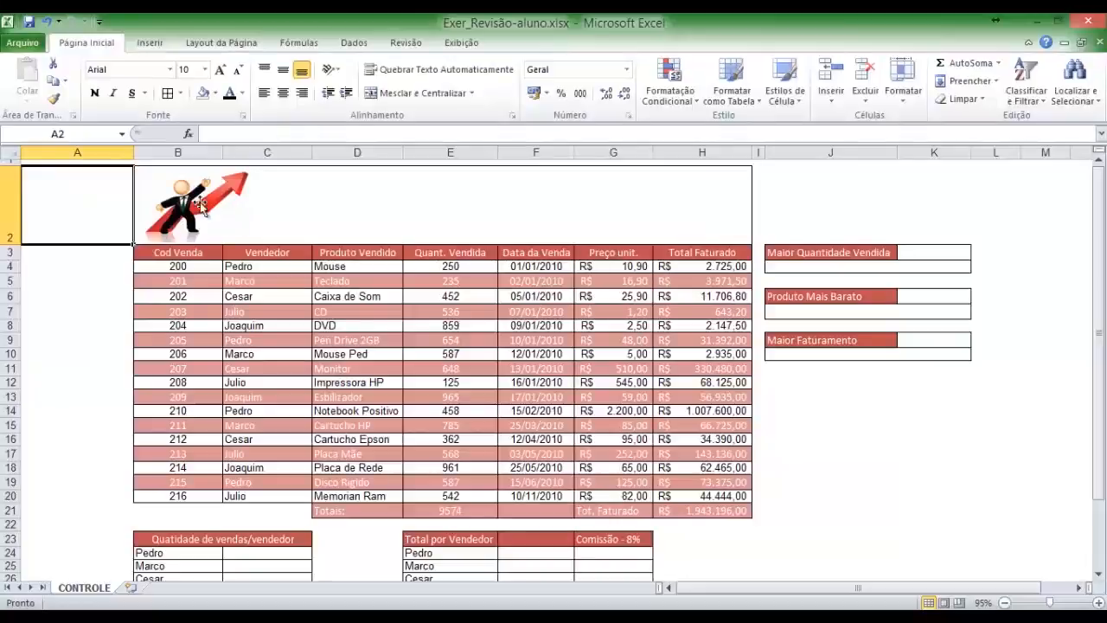
{"action": "left_click", "coordinate": [819, 386]}
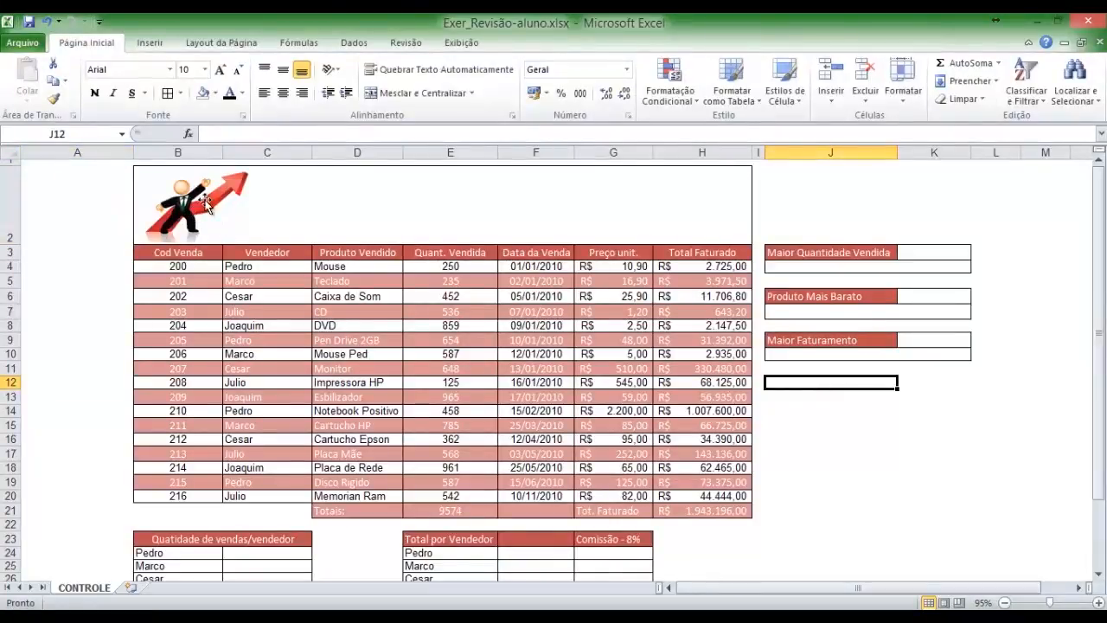
- Insert a WordArt text in the dark red beveled style and place it beside the picture in the merged title row
{"action": "left_click", "coordinate": [151, 45]}
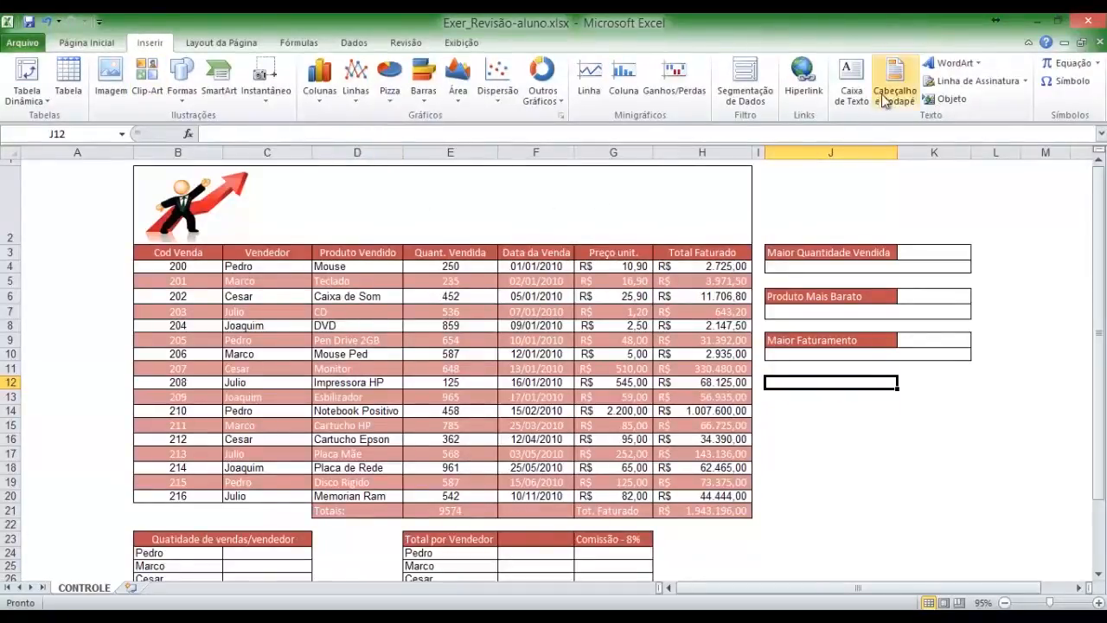
{"action": "left_click", "coordinate": [971, 69]}
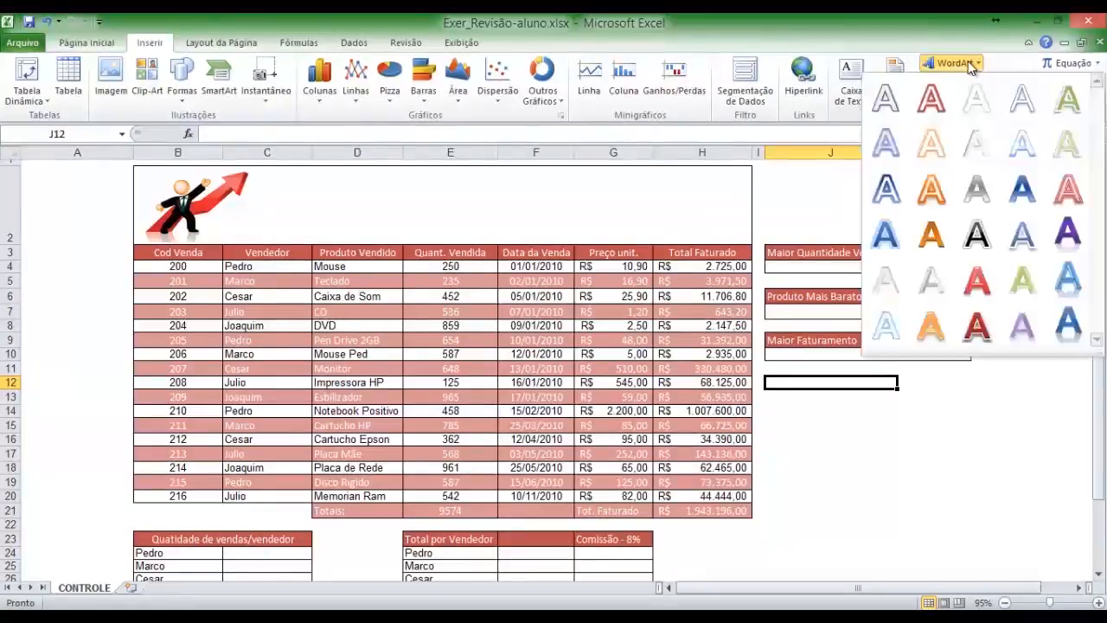
{"action": "left_click", "coordinate": [977, 326]}
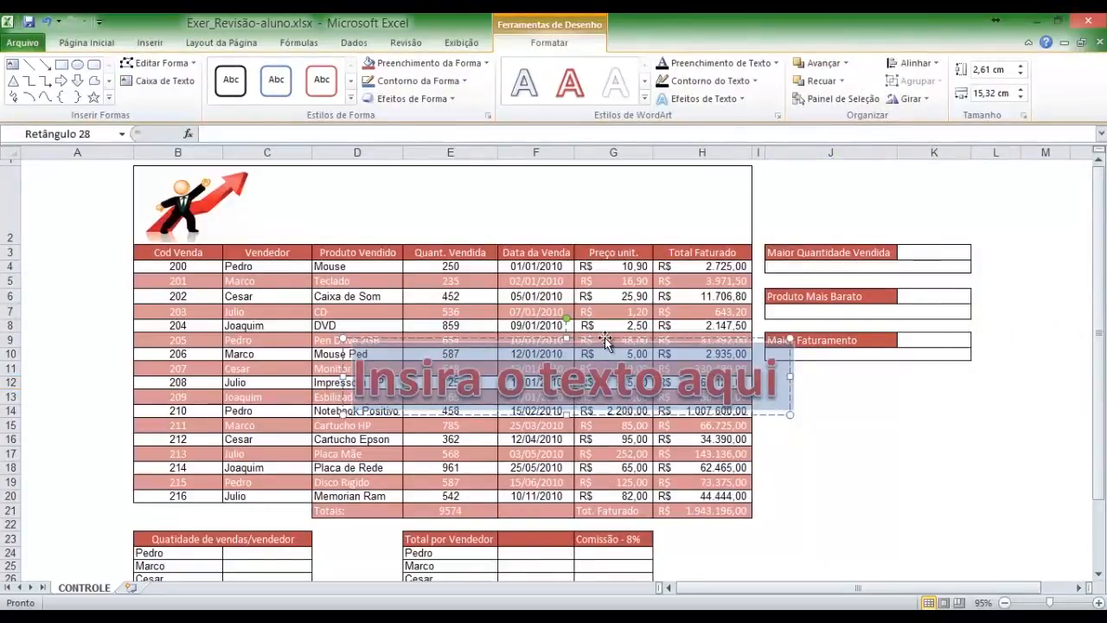
{"action": "left_click_drag", "start_coordinate": [605, 337], "coordinate": [540, 171]}
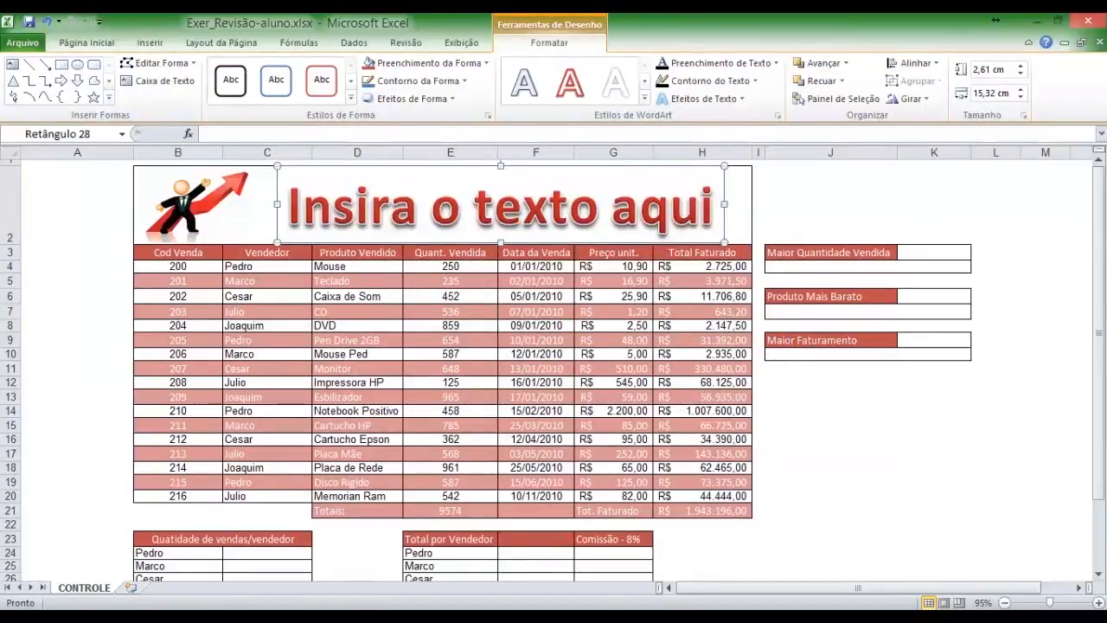
- Replace the WordArt placeholder text with "Controle de Vendas", using the title in Exer_Revisão-prof.xlsx as reference
{"action": "left_click", "coordinate": [420, 558]}
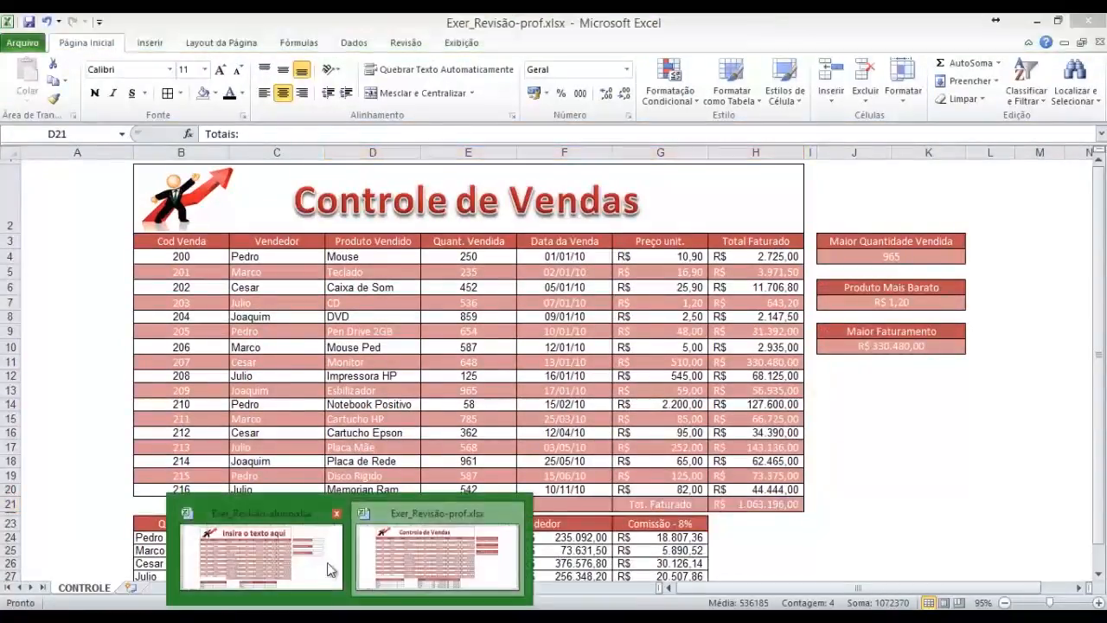
{"action": "left_click", "coordinate": [329, 569]}
{"action": "left_click", "coordinate": [286, 212]}
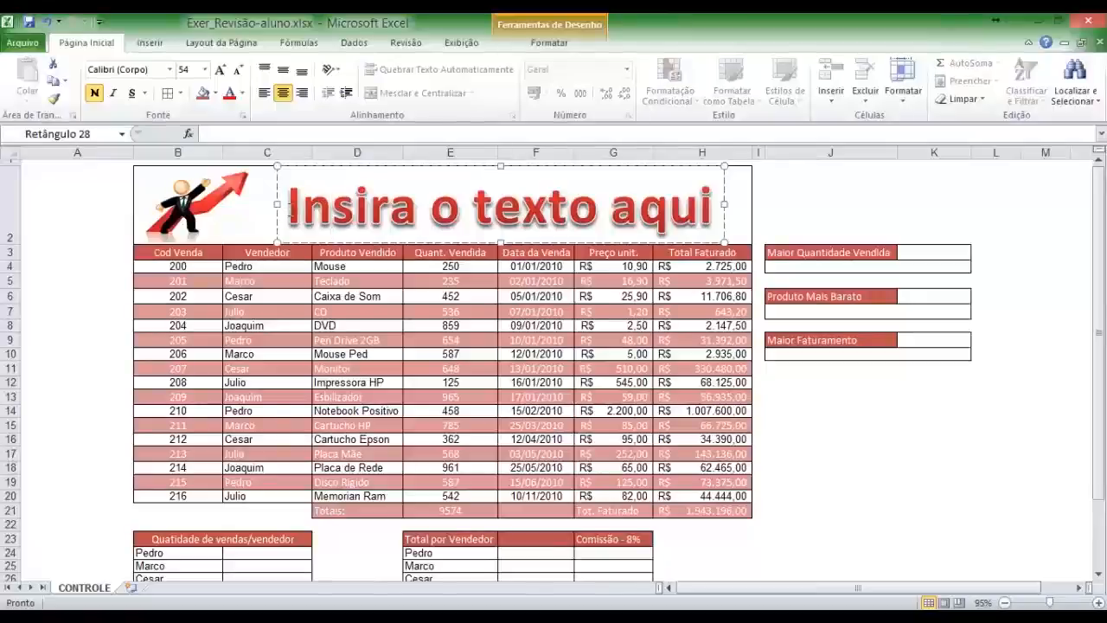
{"action": "left_click_drag", "start_coordinate": [287, 209], "coordinate": [725, 210]}
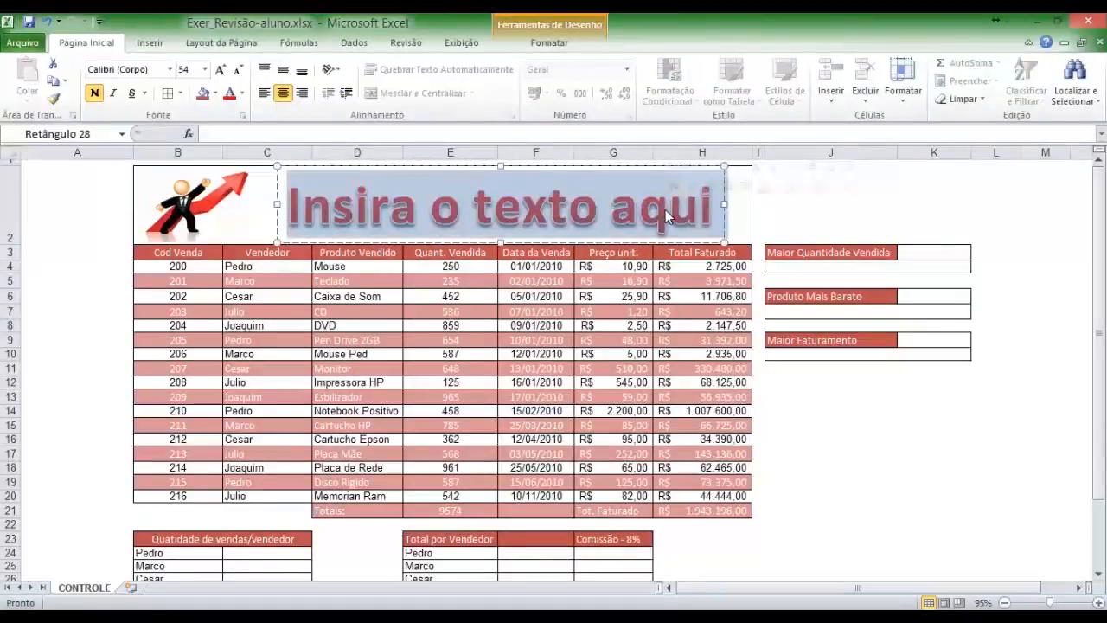
{"action": "type", "text": "Controle"}
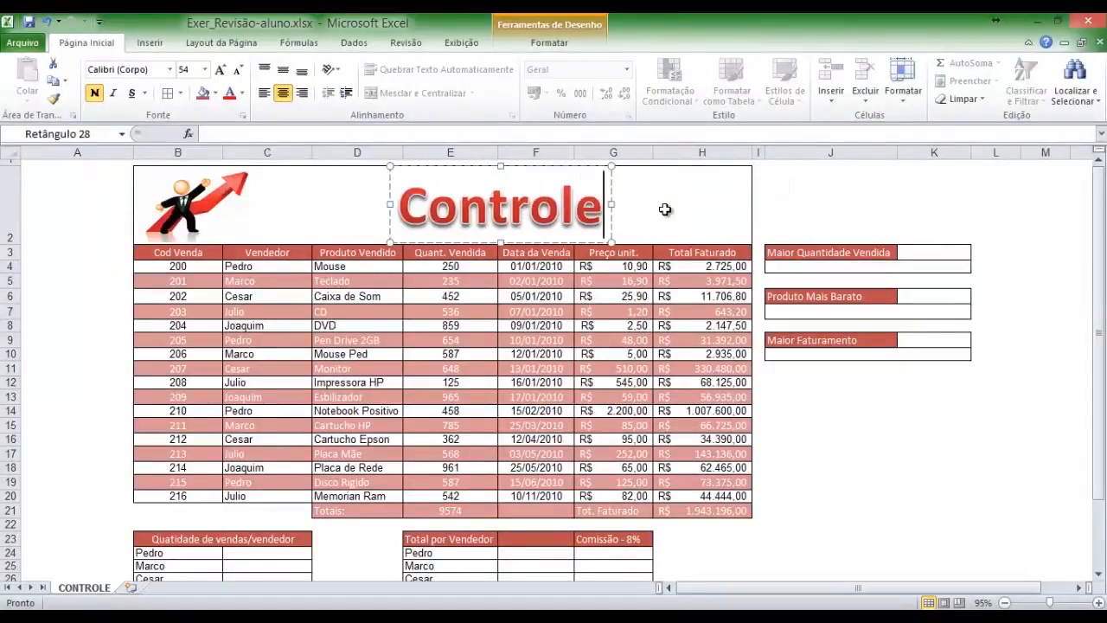
{"action": "type", "text": " de Ven"}
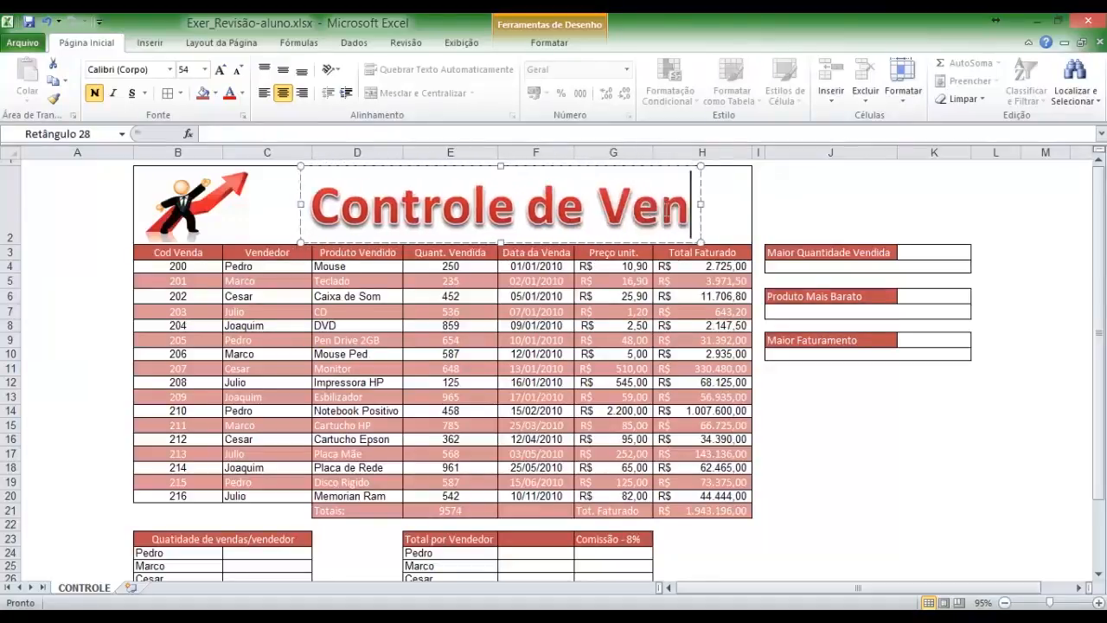
{"action": "type", "text": "das"}
{"action": "left_click", "coordinate": [813, 203]}
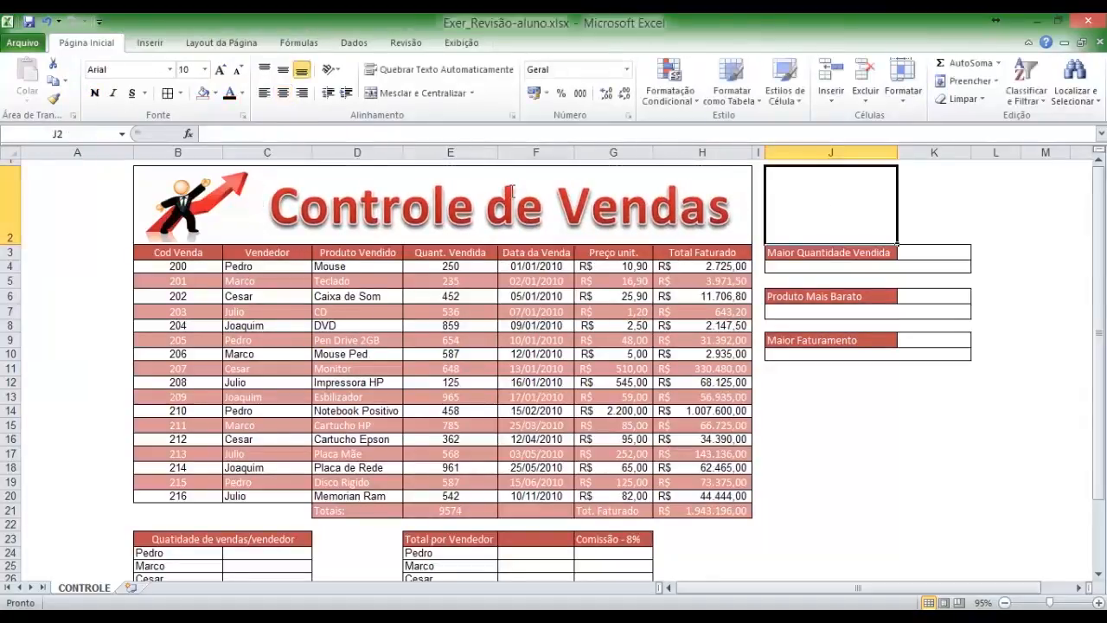
- Review the shape effects and WordArt styles offered for the "Controle de Vendas" title
{"action": "left_click", "coordinate": [342, 198]}
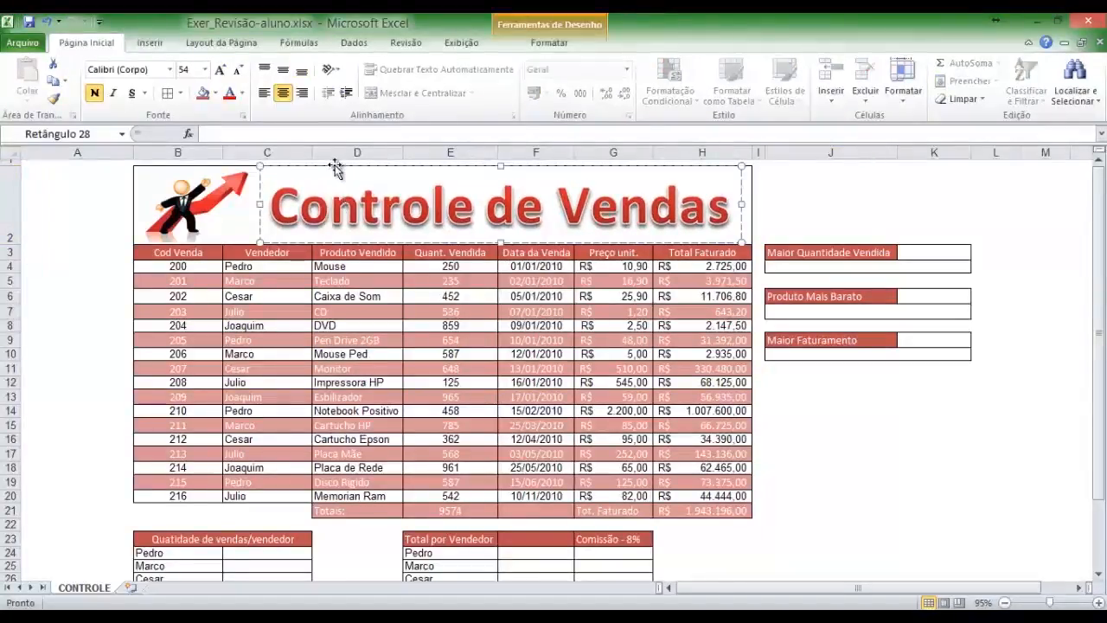
{"action": "left_click", "coordinate": [336, 168]}
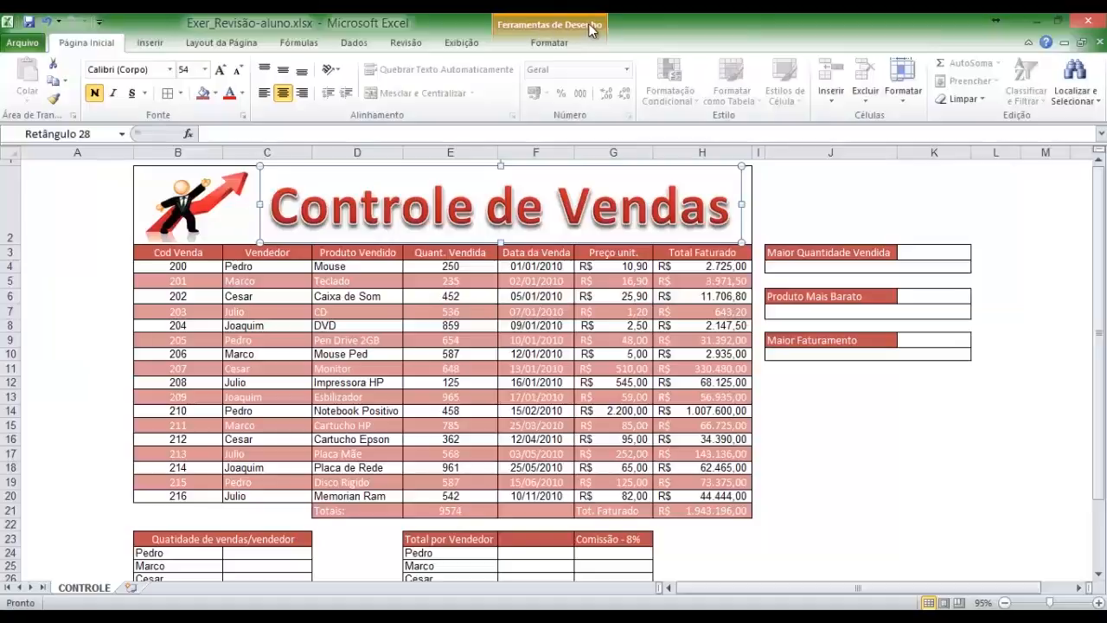
{"action": "left_click", "coordinate": [540, 45]}
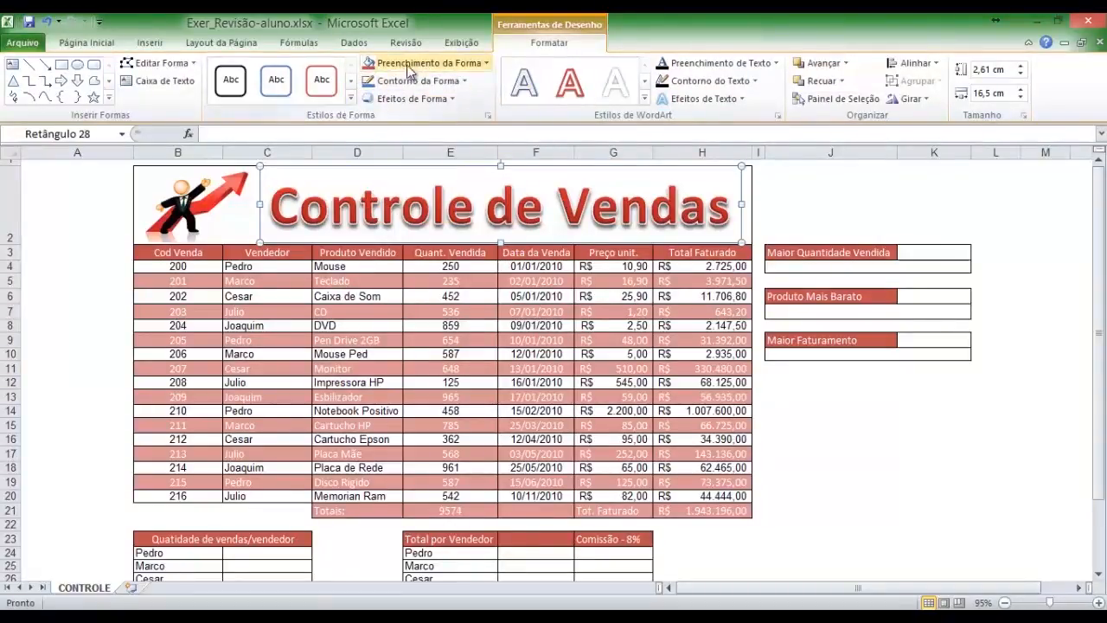
{"action": "left_click", "coordinate": [428, 99]}
{"action": "mouse_move", "coordinate": [425, 166]}
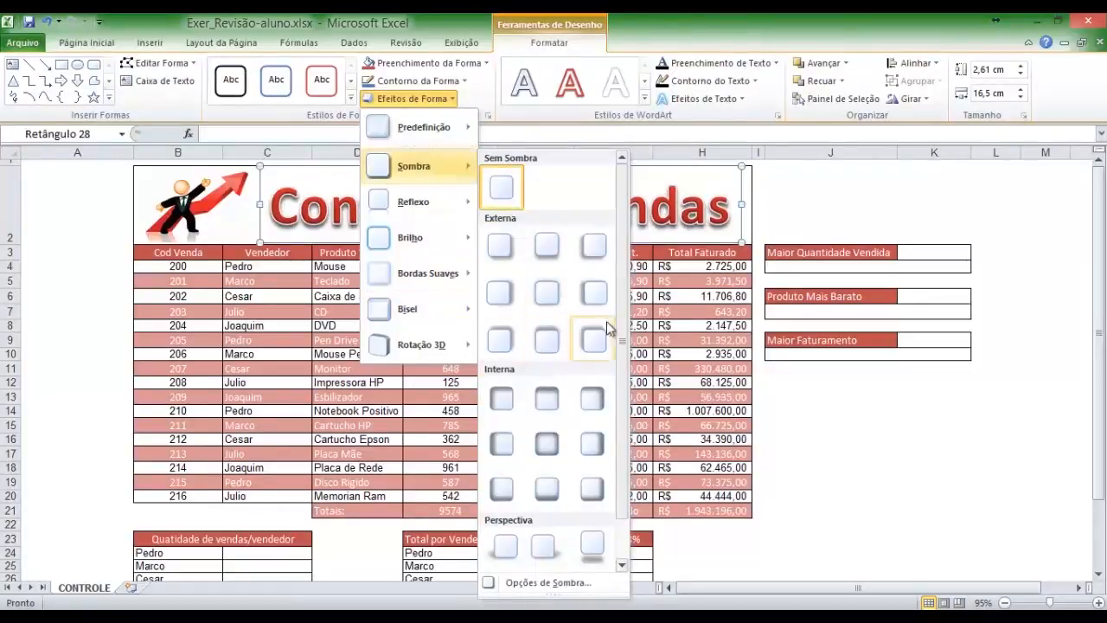
{"action": "left_click", "coordinate": [770, 358]}
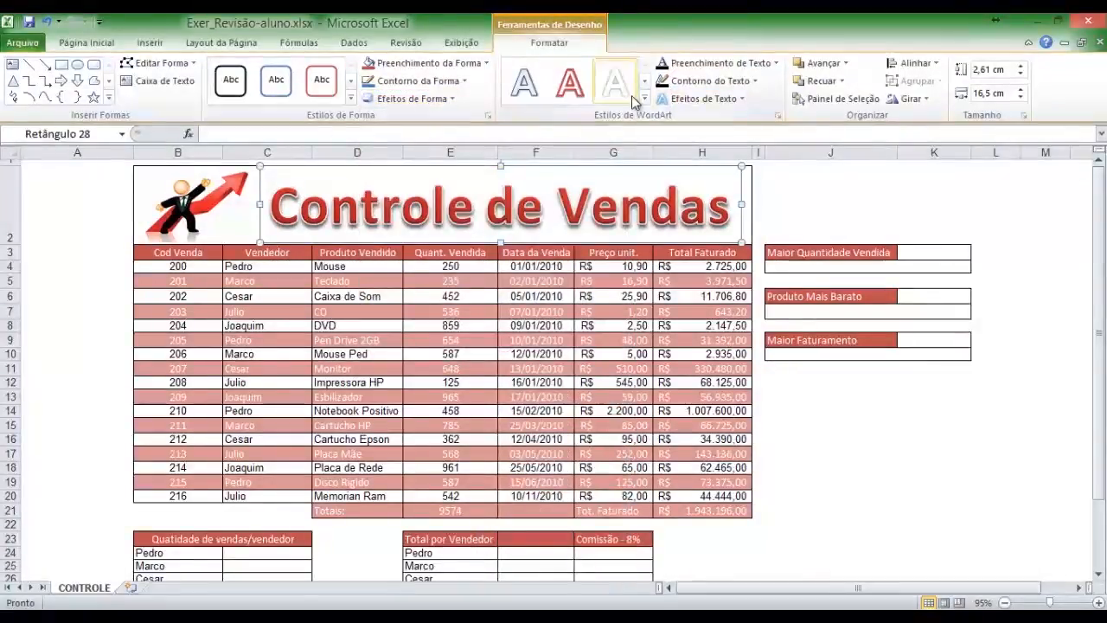
{"action": "left_click", "coordinate": [644, 98]}
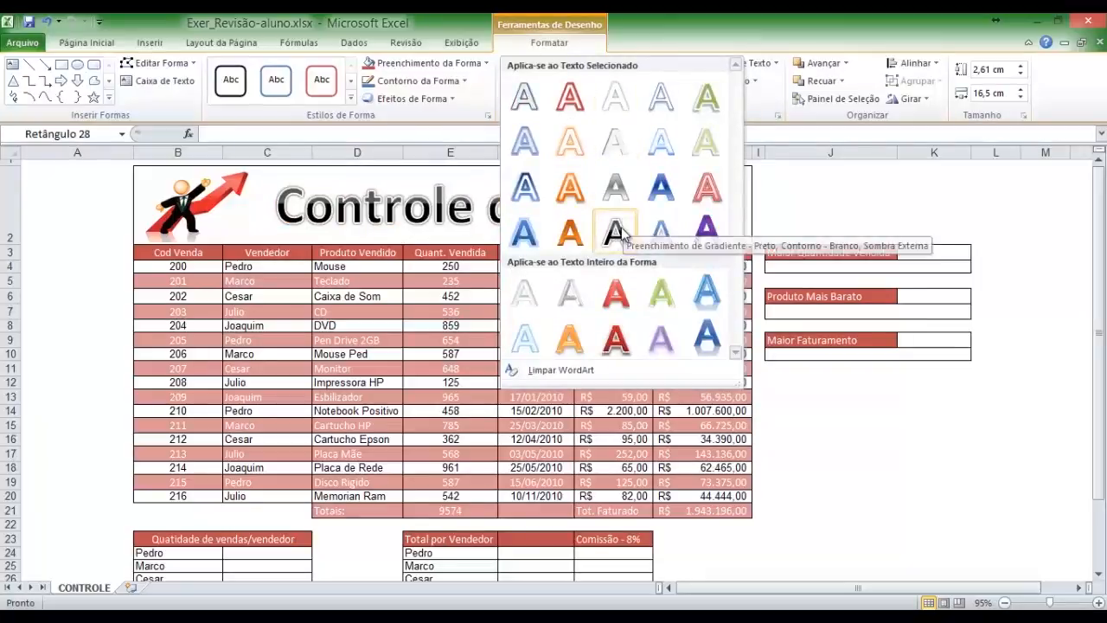
{"action": "left_click", "coordinate": [588, 279]}
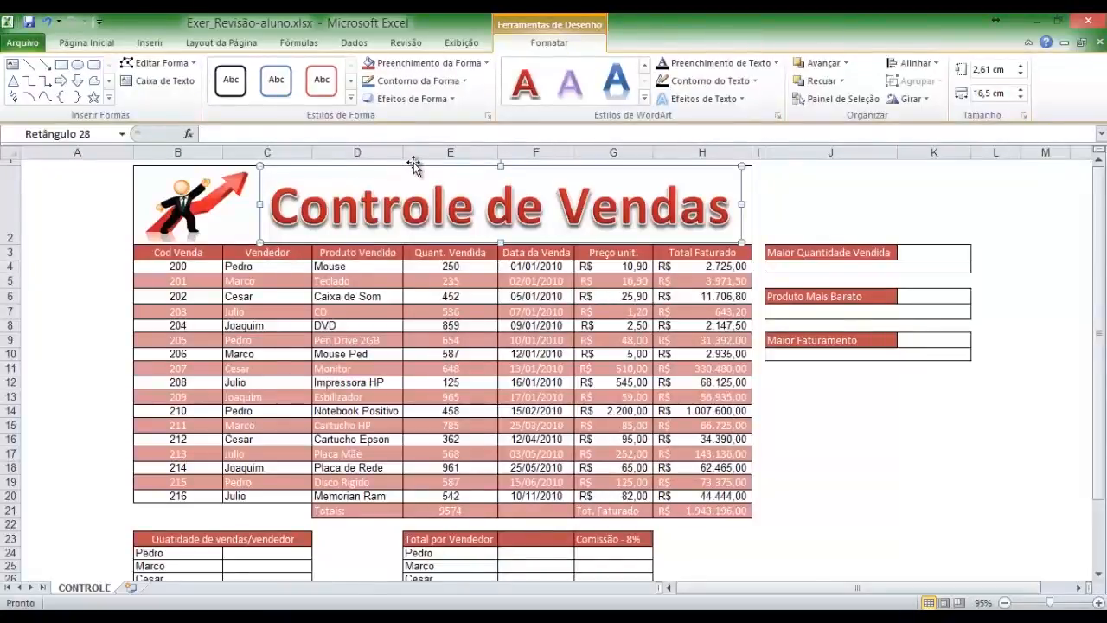
- Reduce the "Controle de Vendas" WordArt to font size 40 and move it slightly down within the title row
{"action": "left_click", "coordinate": [82, 42]}
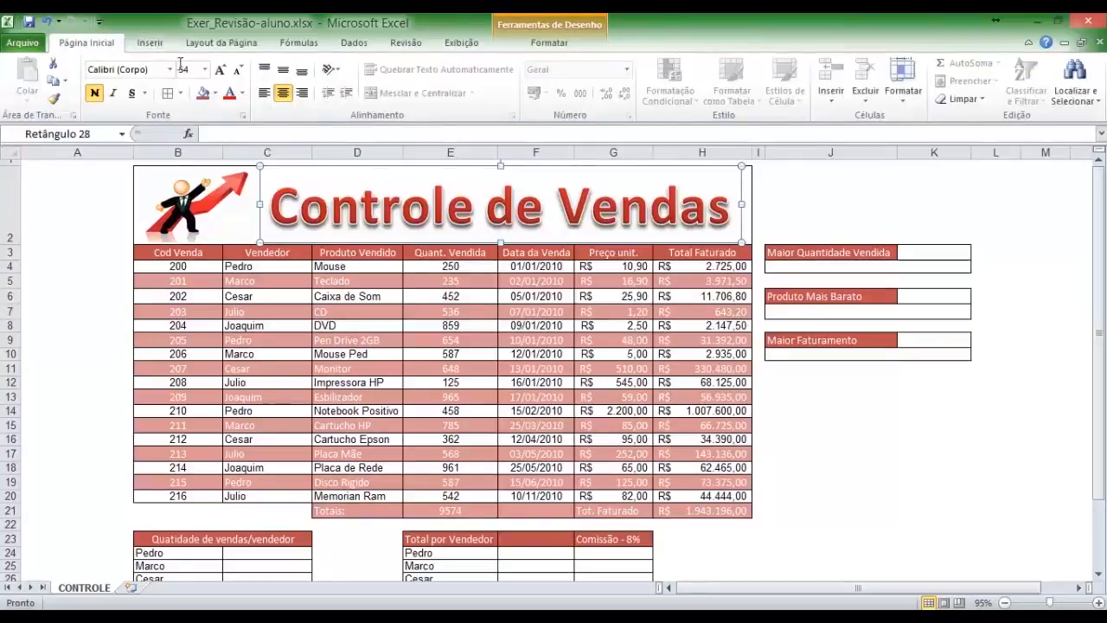
{"action": "left_click", "coordinate": [239, 71]}
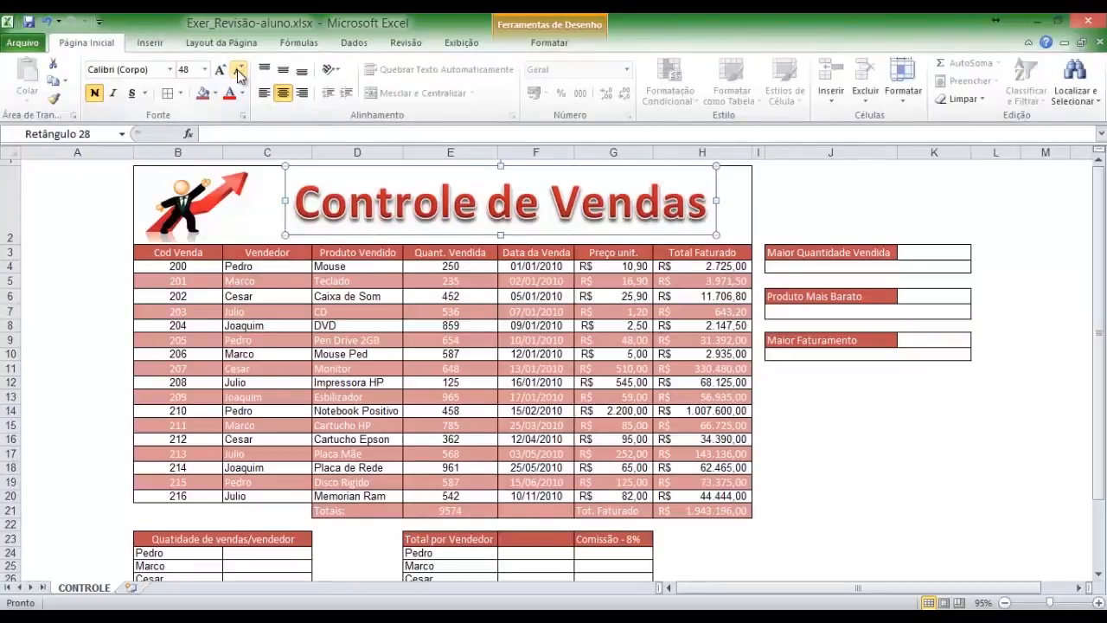
{"action": "left_click", "coordinate": [239, 72]}
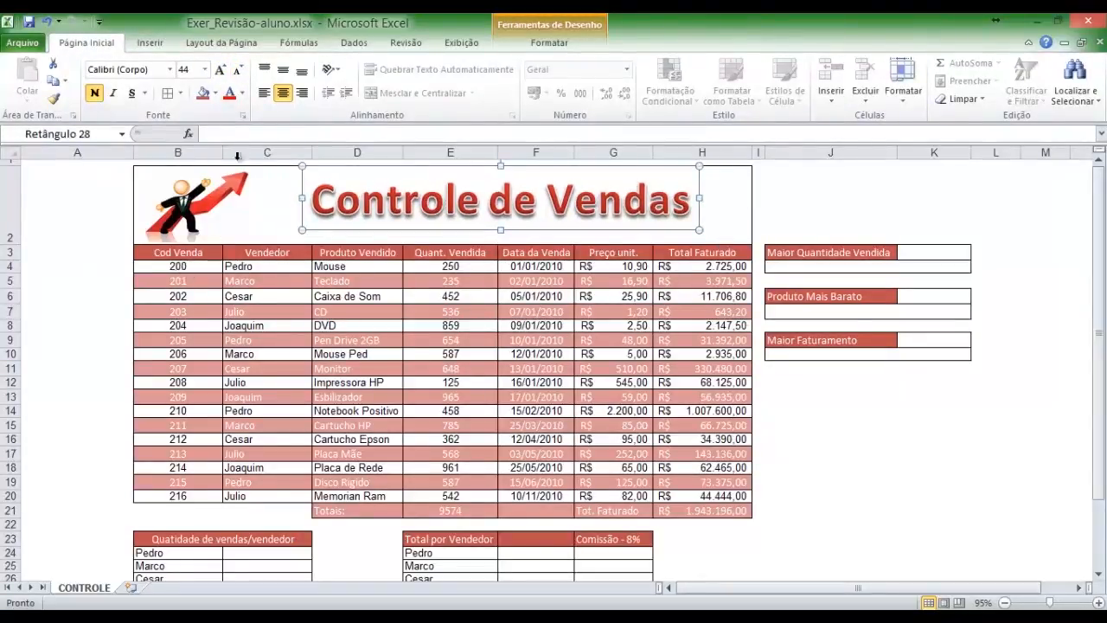
{"action": "left_click", "coordinate": [241, 70]}
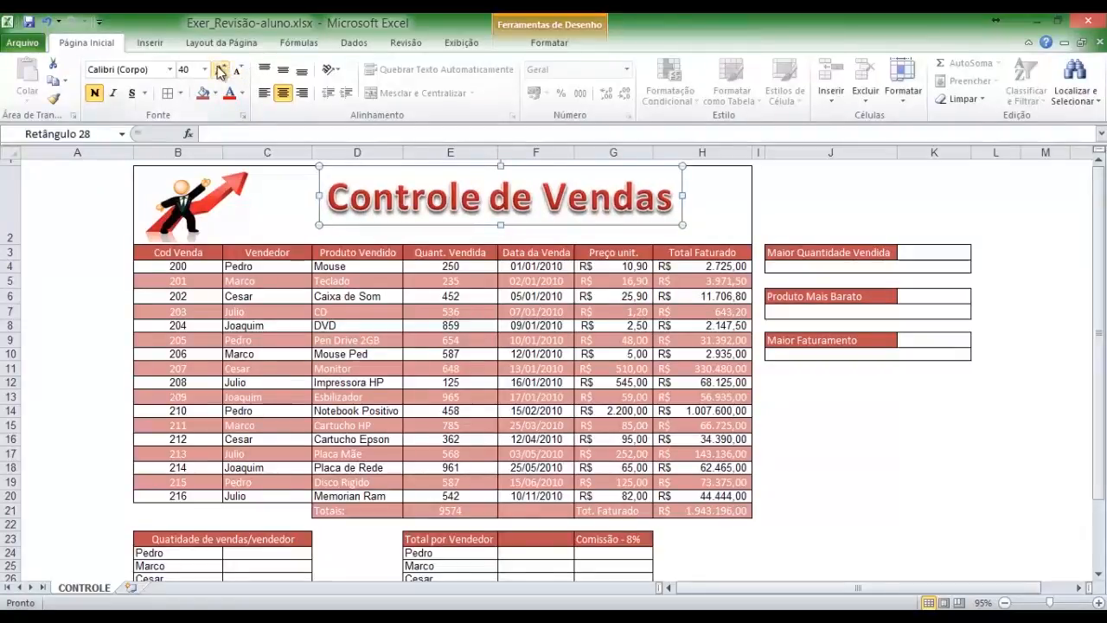
{"action": "left_click", "coordinate": [433, 298]}
{"action": "left_click", "coordinate": [444, 220]}
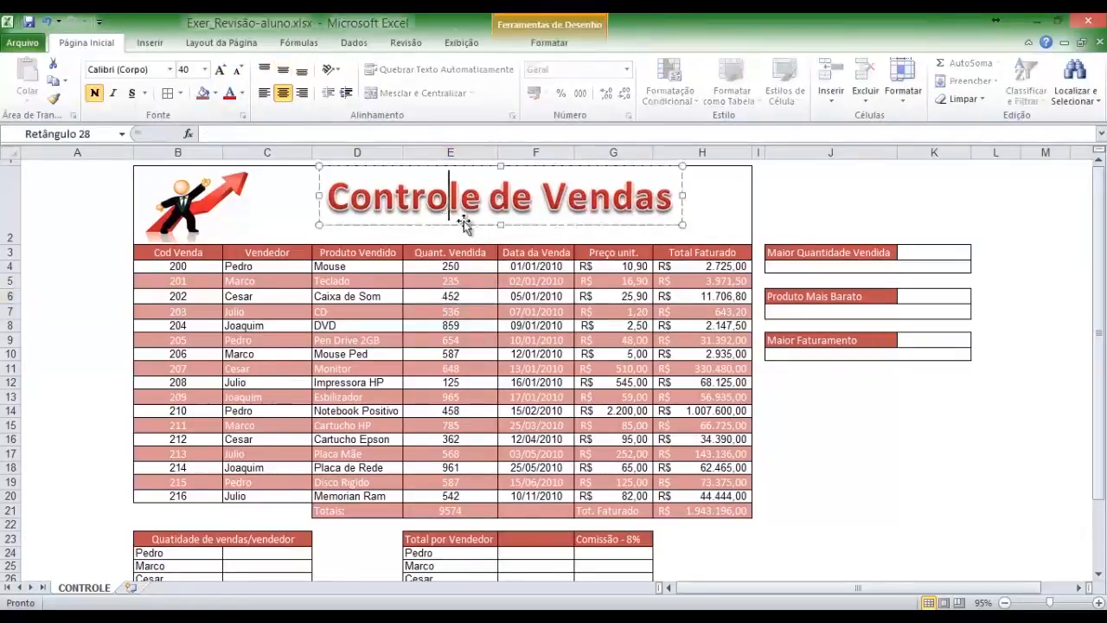
{"action": "left_click_drag", "start_coordinate": [468, 224], "coordinate": [468, 244]}
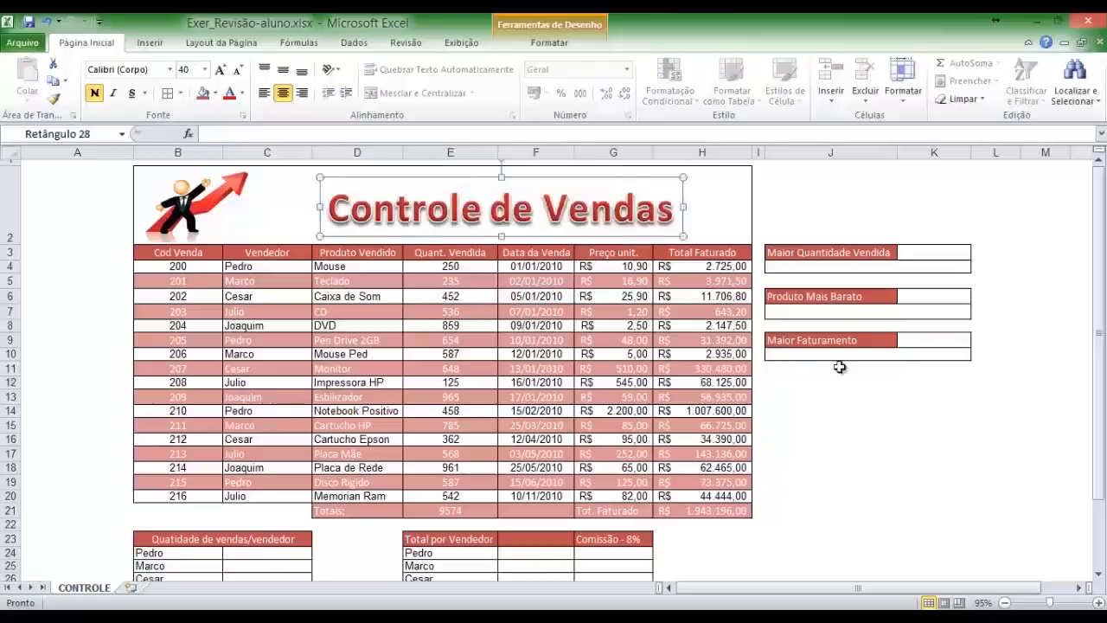
{"action": "left_click", "coordinate": [872, 371]}
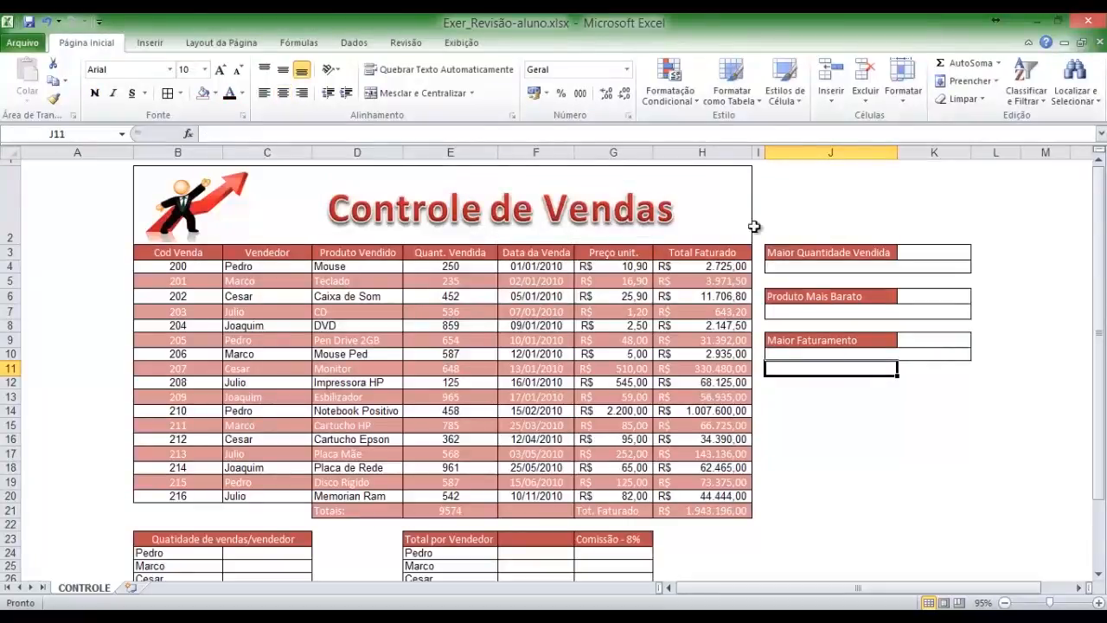
- Merge and center the headings "Maior Quantidade Vendida", "Produto Mais Barato" and "Maior Faturamento" each across columns J and K
{"action": "scroll", "coordinate": [766, 219], "scroll_direction": "down", "scroll_amount": 3}
{"action": "scroll", "coordinate": [752, 232], "scroll_direction": "up", "scroll_amount": 3}
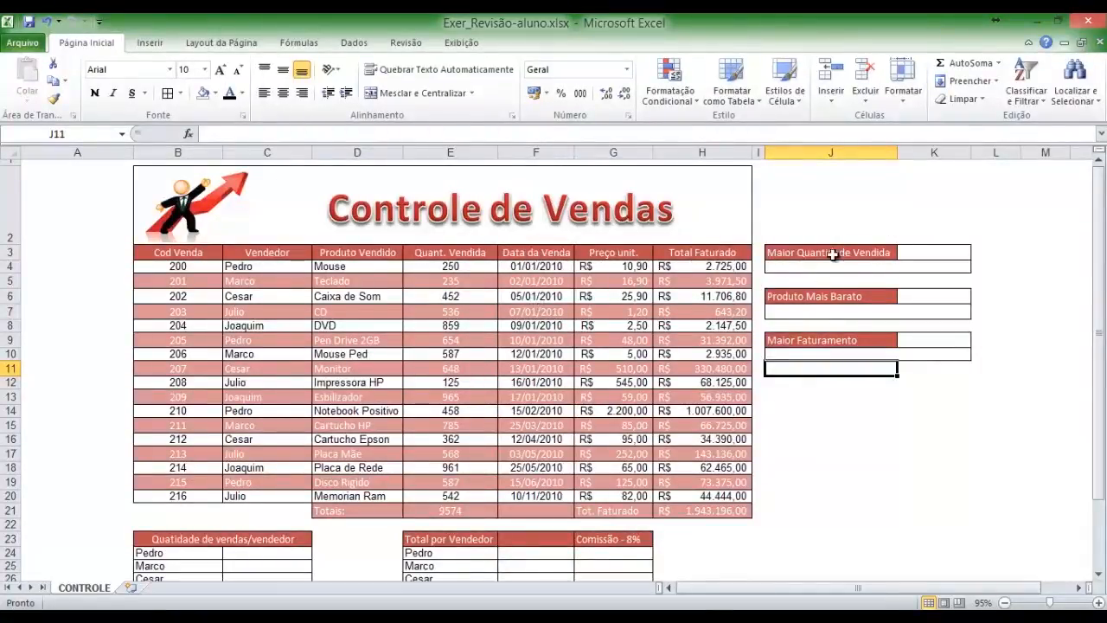
{"action": "left_click_drag", "start_coordinate": [832, 253], "coordinate": [939, 254]}
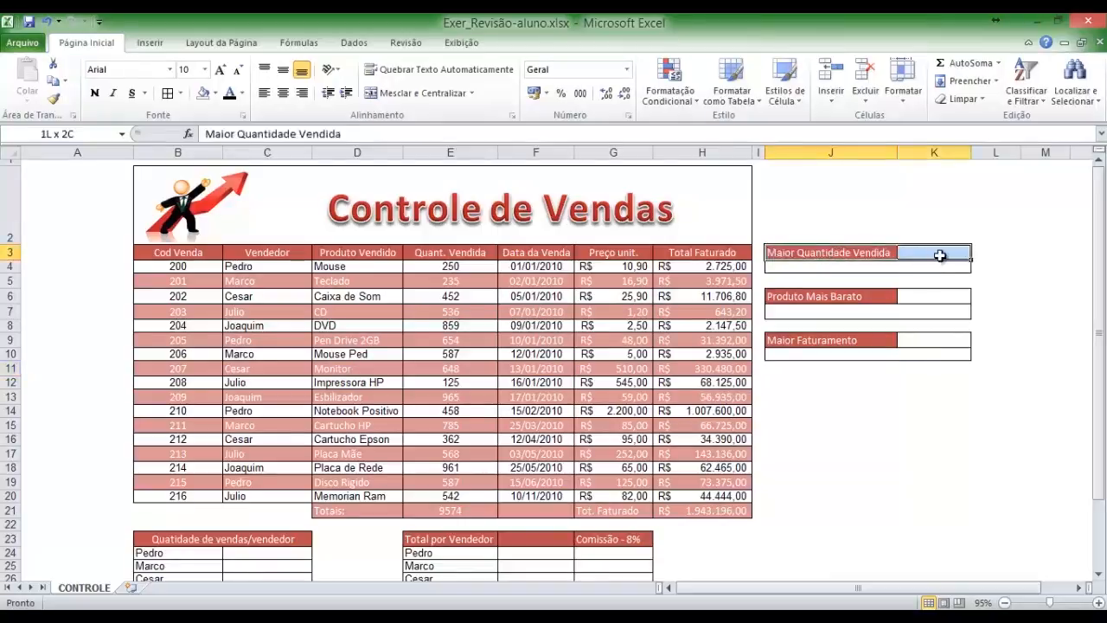
{"action": "left_click", "coordinate": [424, 93]}
{"action": "left_click_drag", "start_coordinate": [852, 296], "coordinate": [917, 296]}
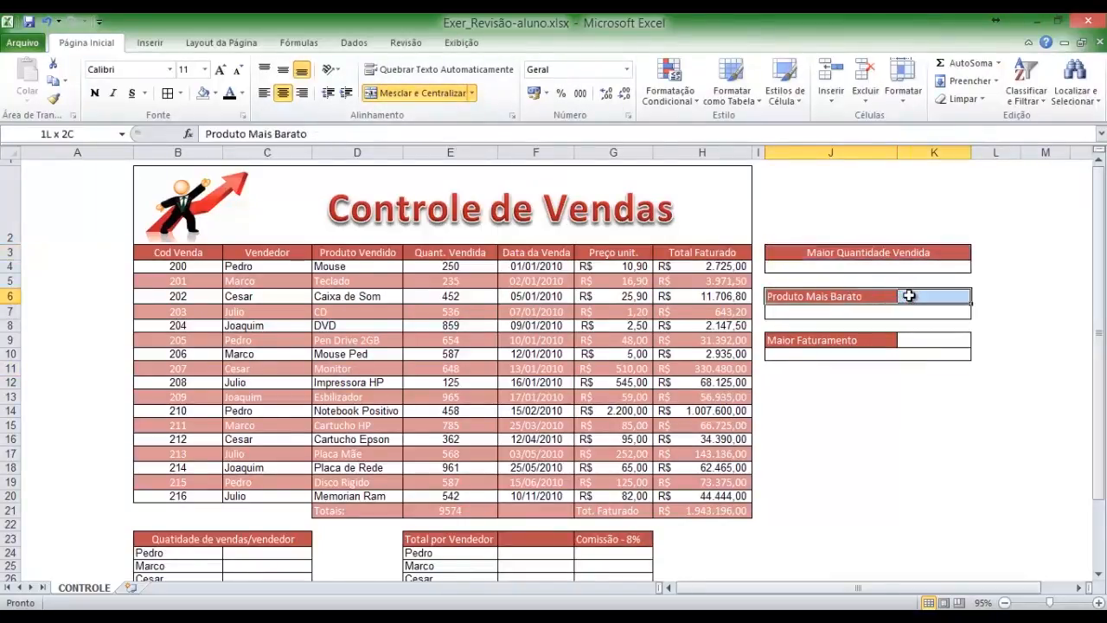
{"action": "left_click", "coordinate": [424, 92]}
{"action": "left_click_drag", "start_coordinate": [839, 340], "coordinate": [909, 340]}
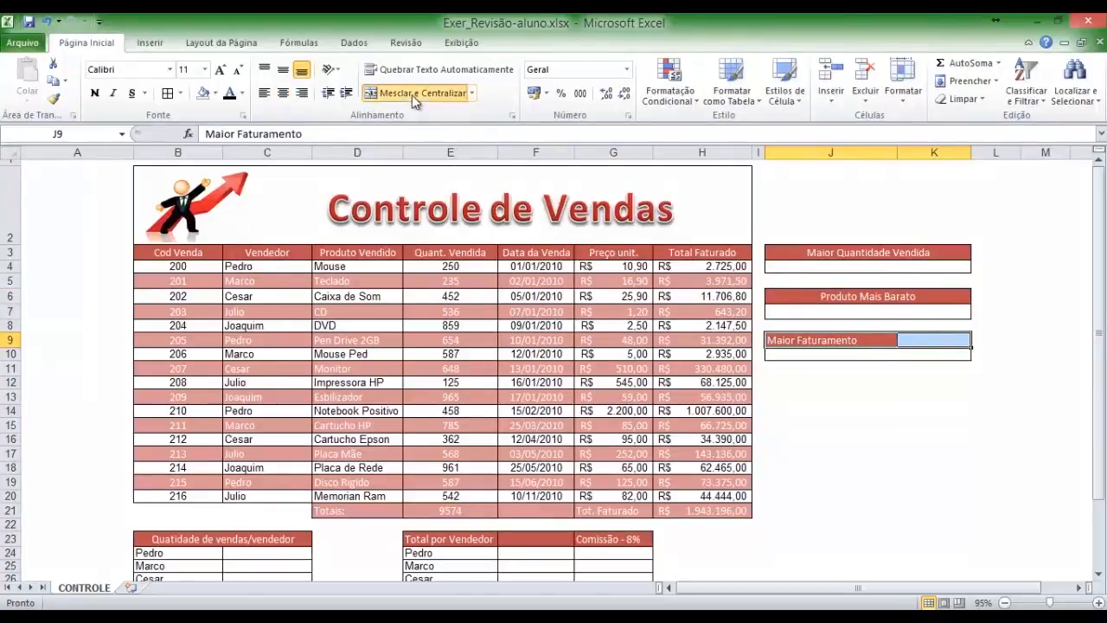
{"action": "left_click", "coordinate": [424, 93]}
{"action": "left_click", "coordinate": [875, 267]}
{"action": "left_click", "coordinate": [865, 311]}
{"action": "left_click", "coordinate": [863, 353]}
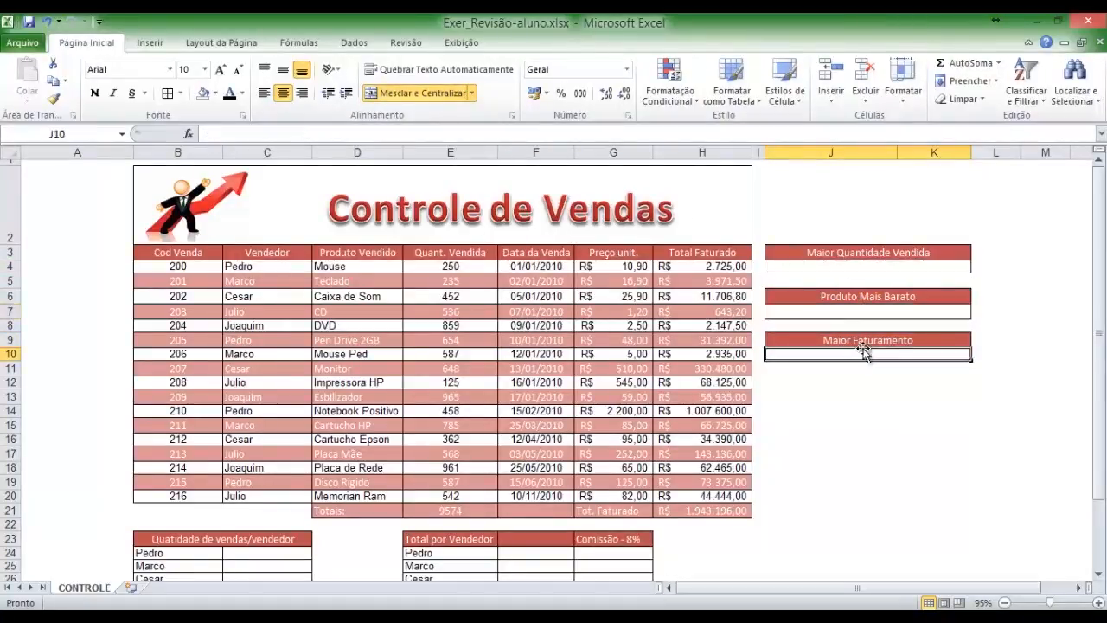
{"action": "left_click", "coordinate": [884, 254]}
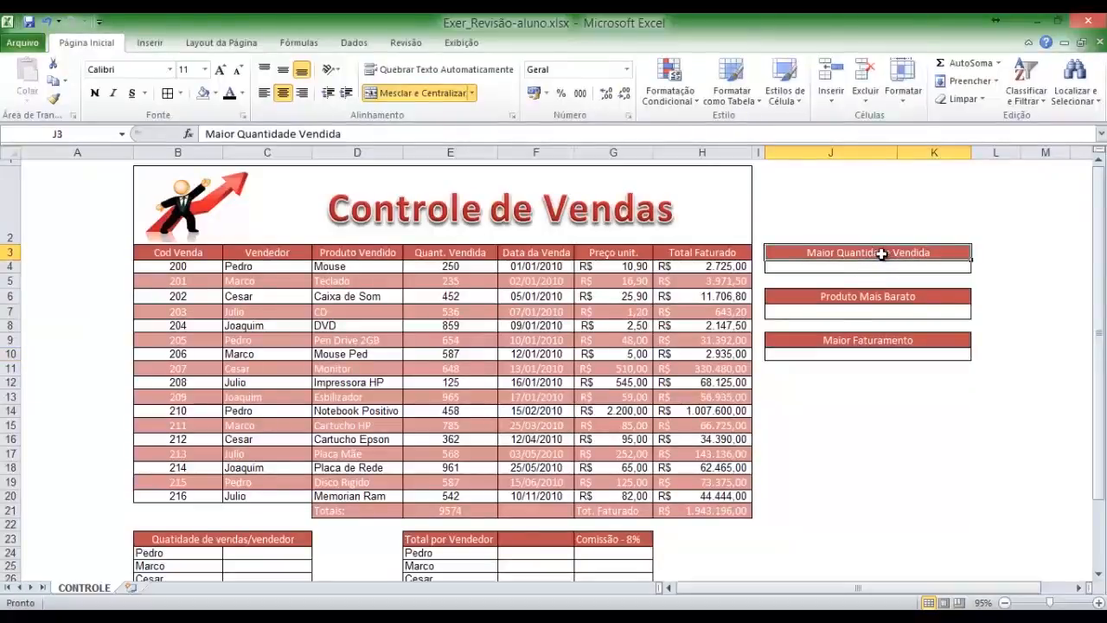